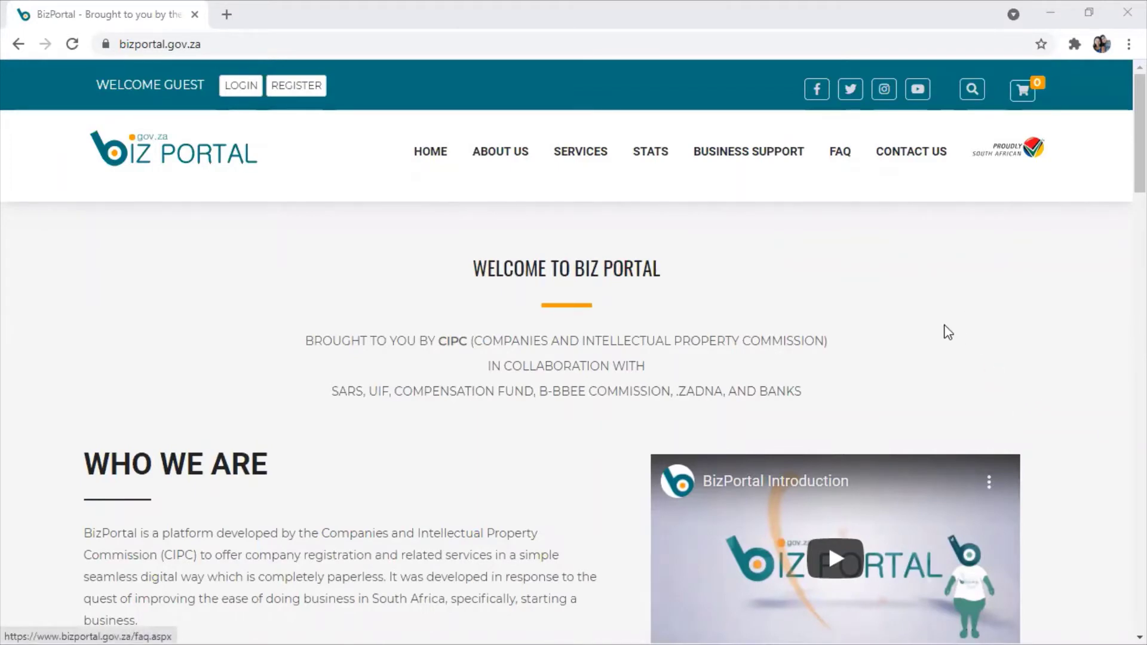
- Review the registration process timeline and the list of available services on the BizPortal home page
scroll(944, 329, "down", 8)
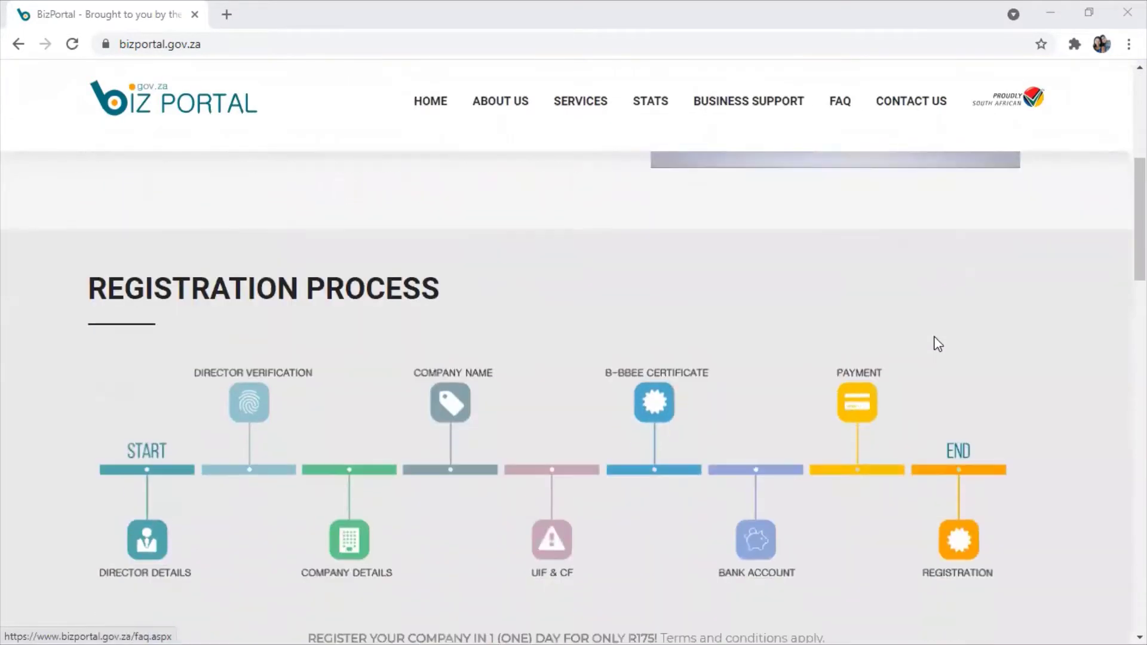
scroll(938, 344, "down", 2)
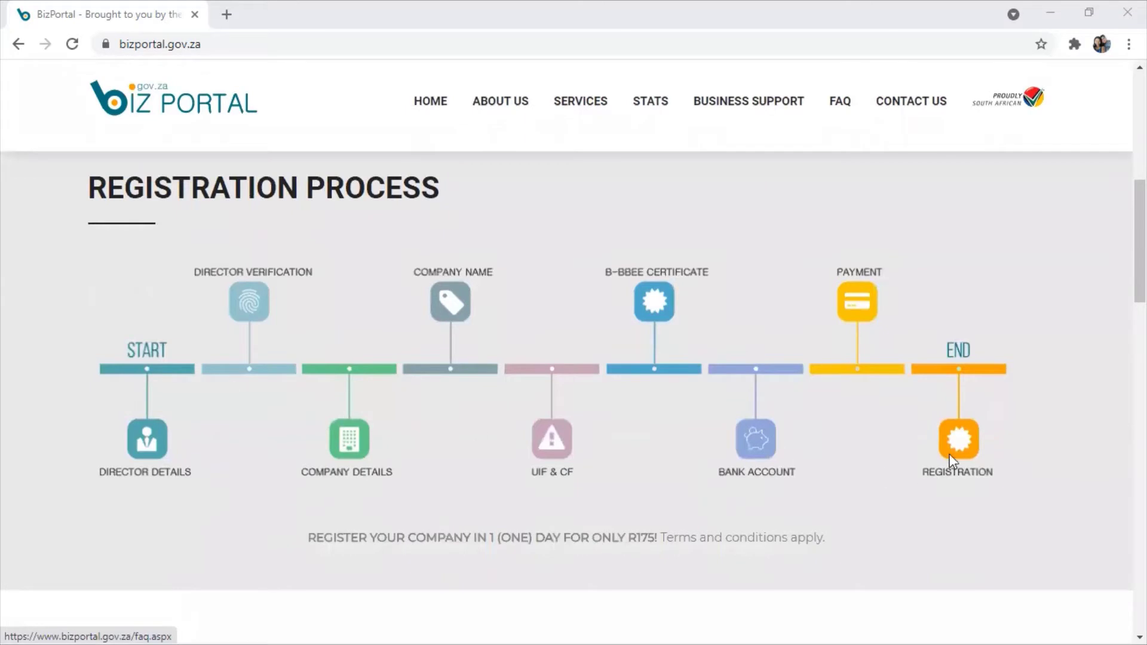
scroll(1001, 376, "down", 6)
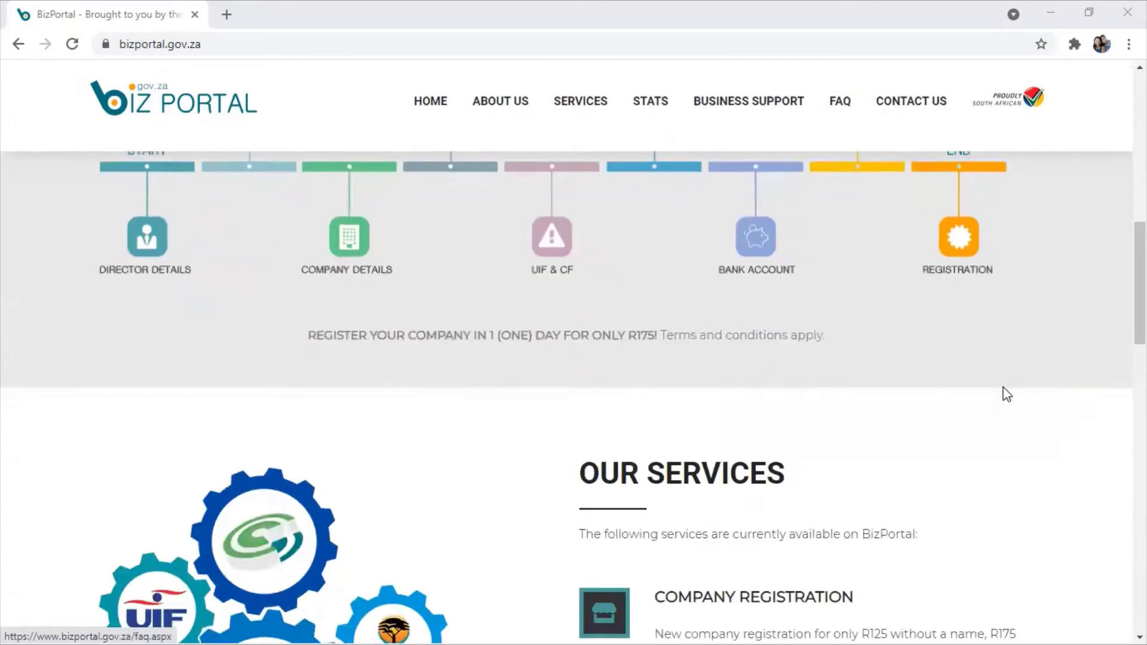
scroll(1008, 394, "down", 5)
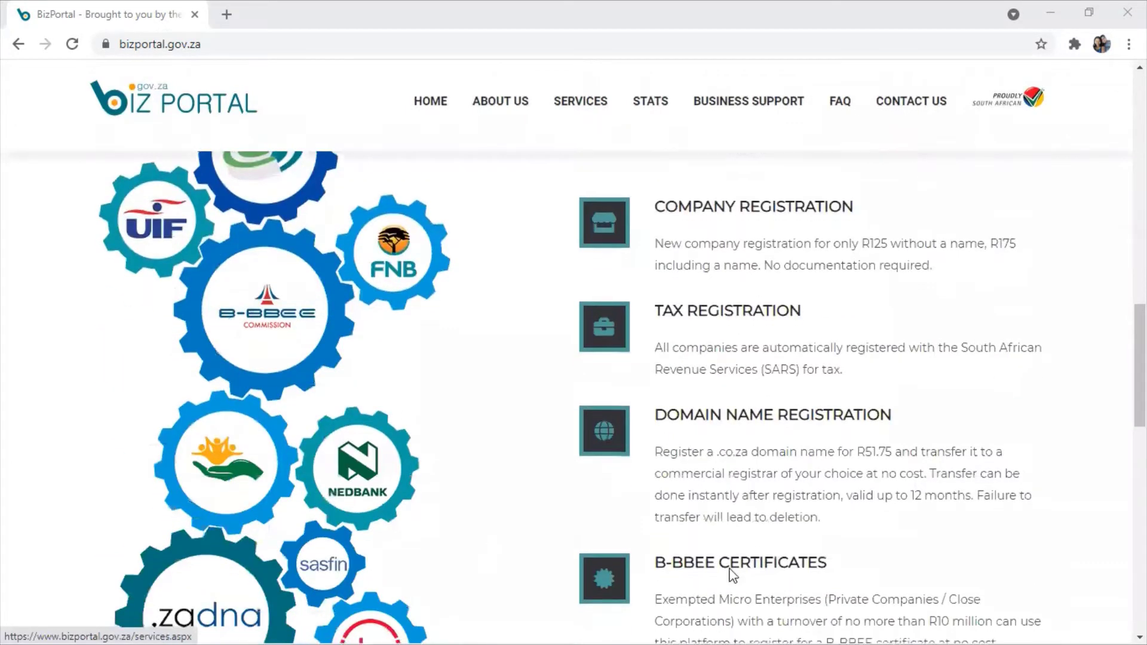
scroll(659, 557, "down", 5)
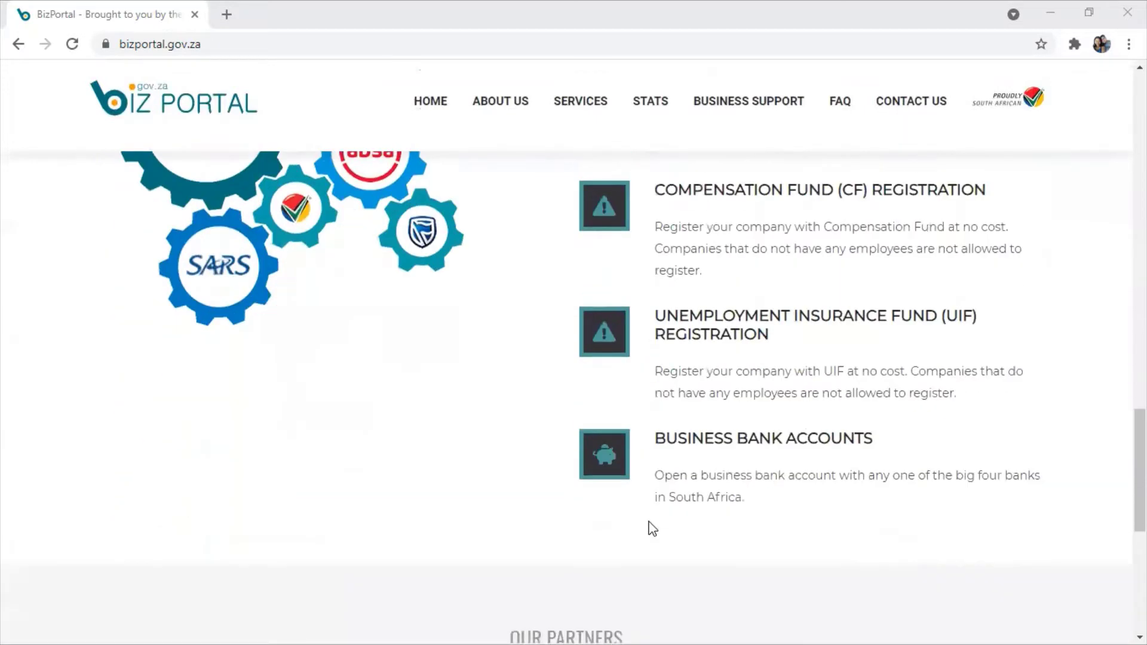
scroll(659, 524, "up", 15)
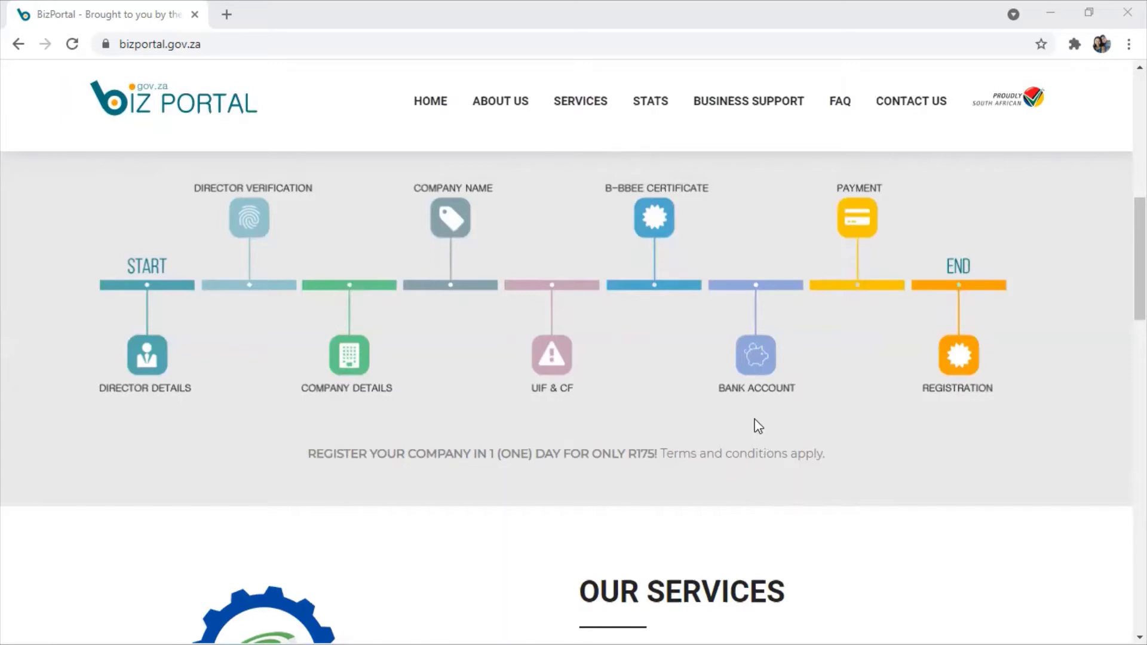
scroll(743, 431, "up", 10)
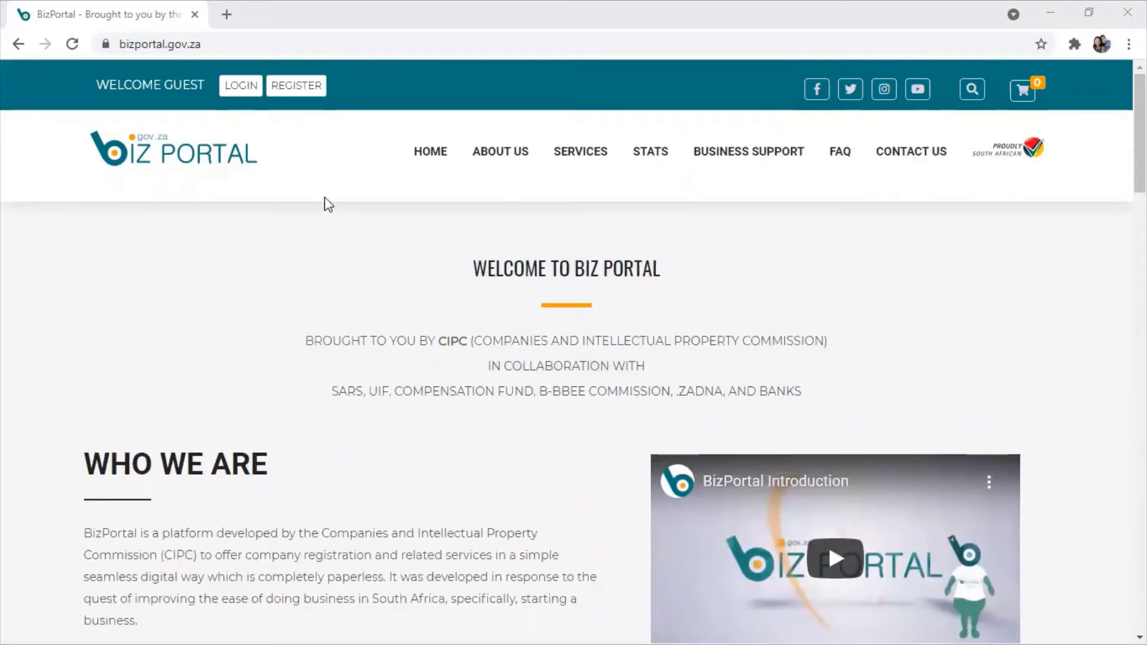
- Open the new-user registration page, and go to the login for existing CIPC customers
left_click(297, 88)
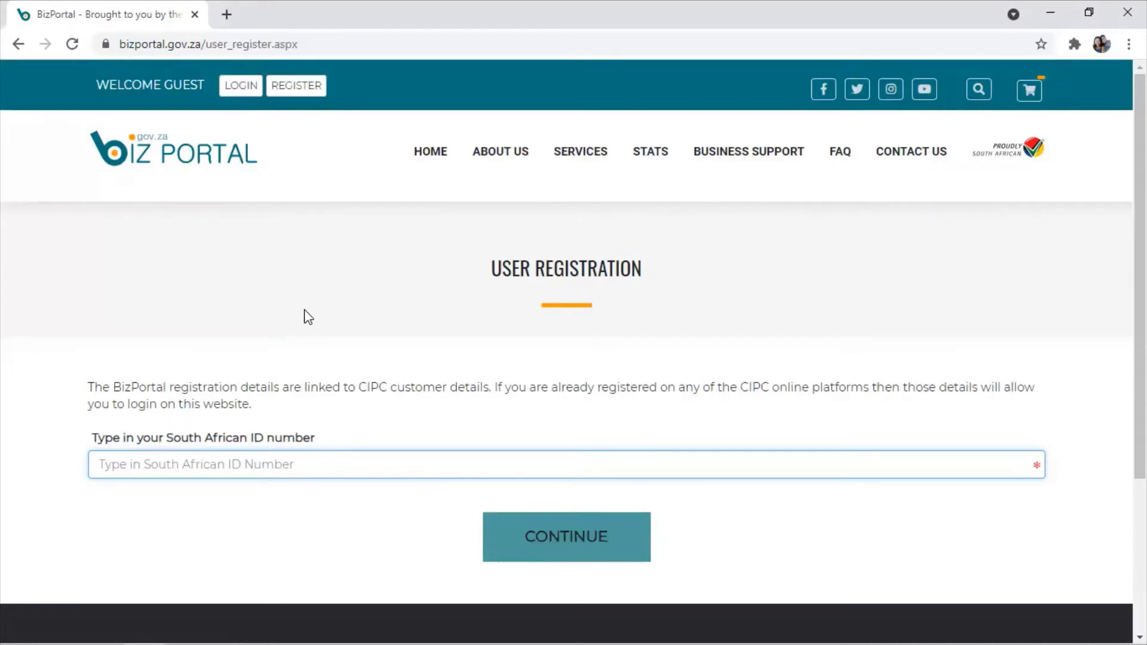
left_click(240, 93)
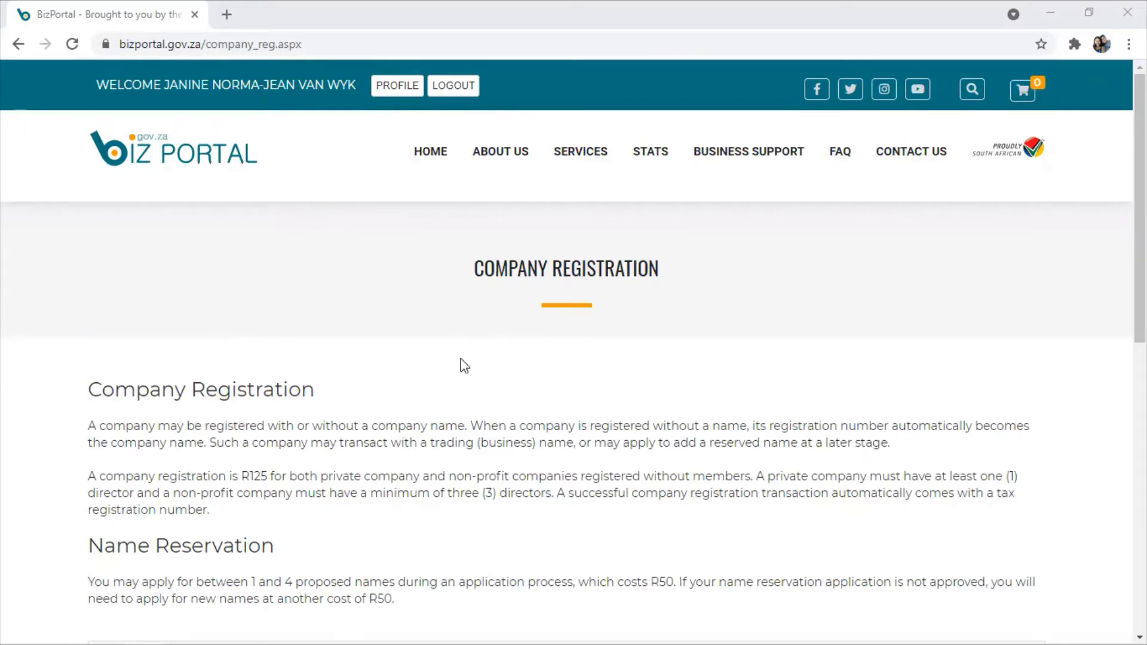
- Highlight the company registration and name reservation fees, review the requirements, and start a new company registration
scroll(362, 372, "down", 3)
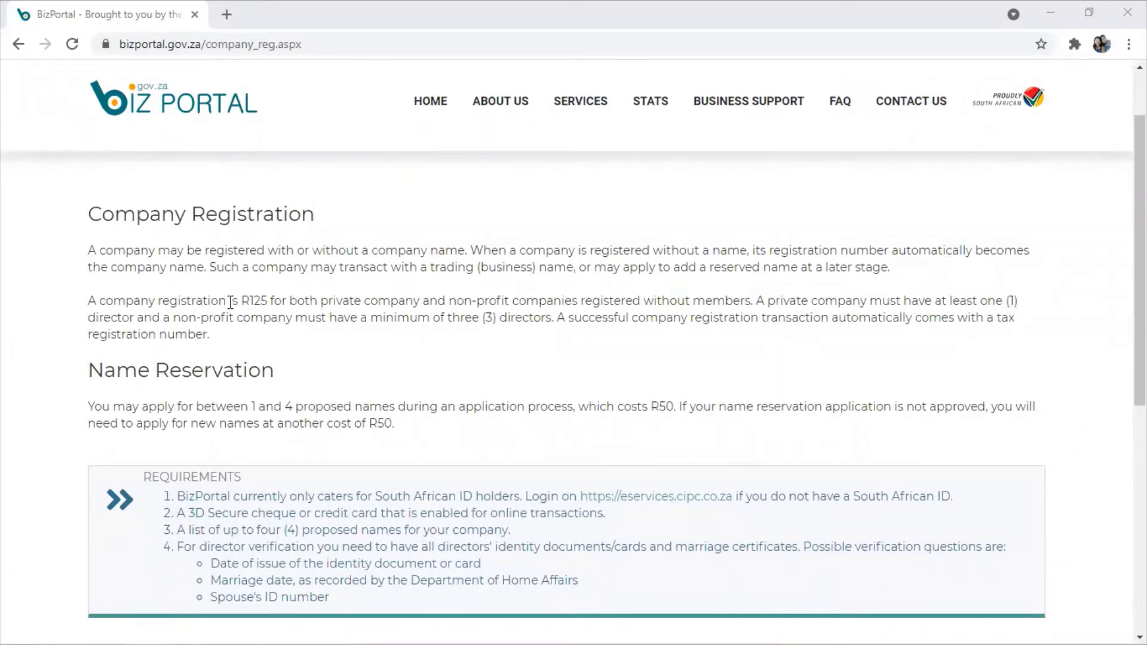
left_click_drag(240, 301, 272, 305)
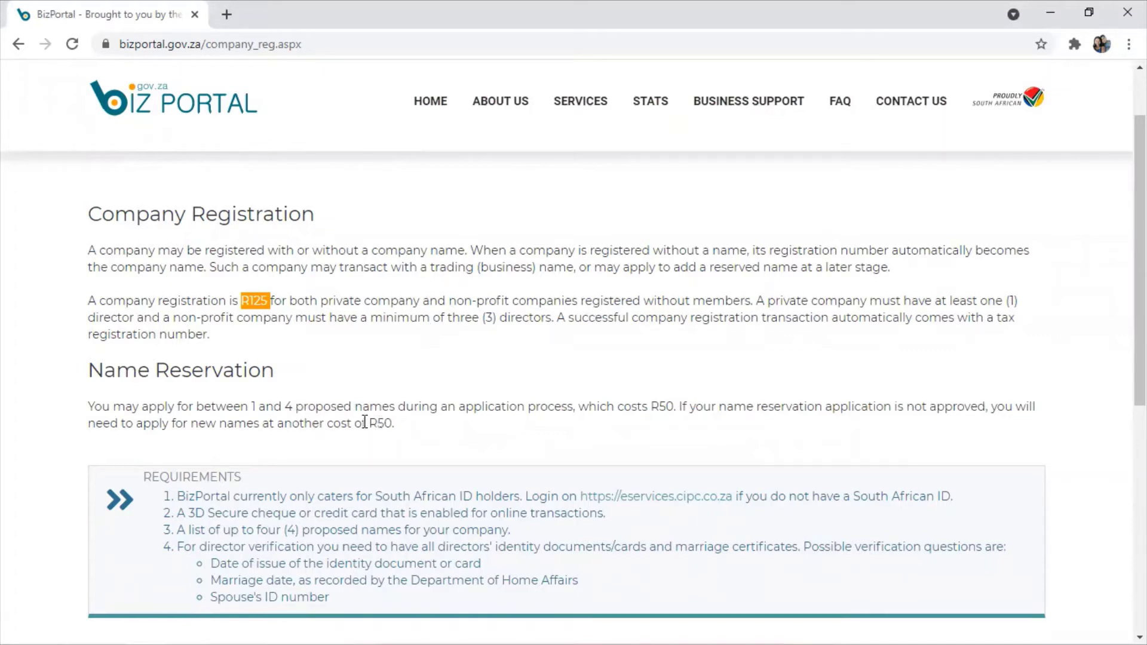
left_click_drag(368, 423, 393, 424)
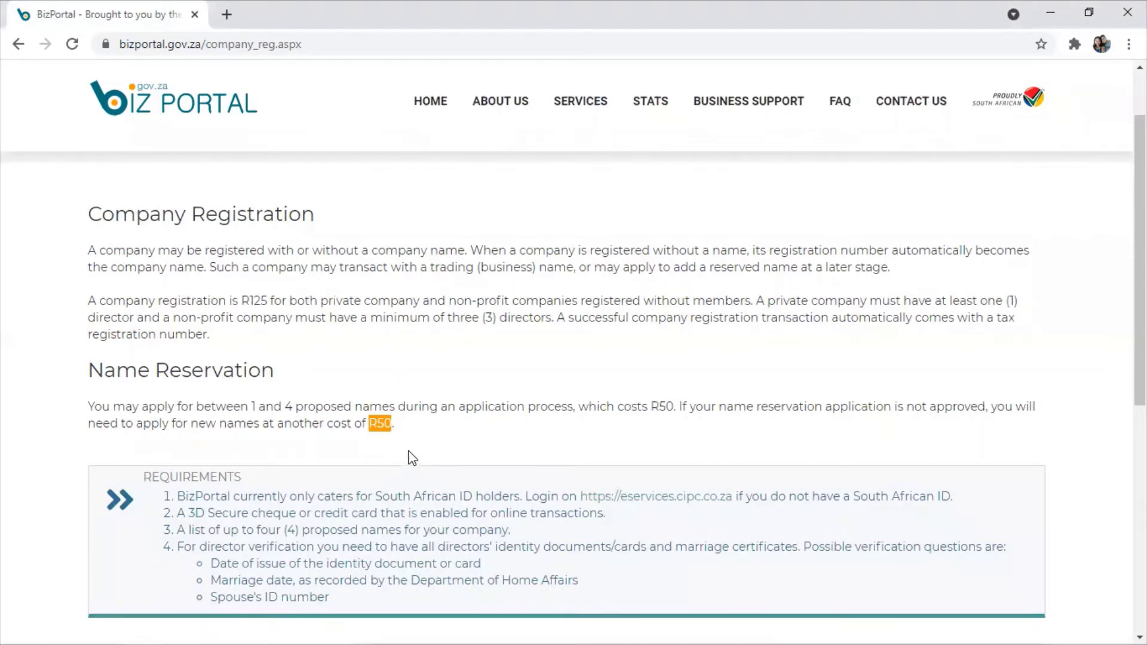
scroll(412, 466, "down", 3)
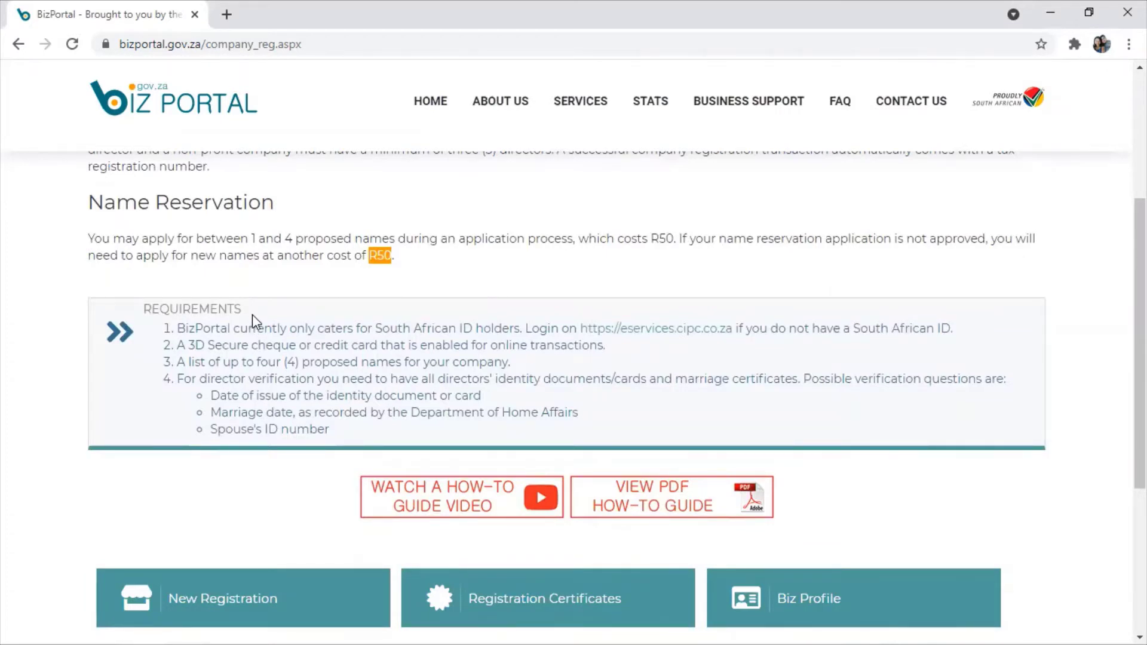
scroll(478, 460, "down", 2)
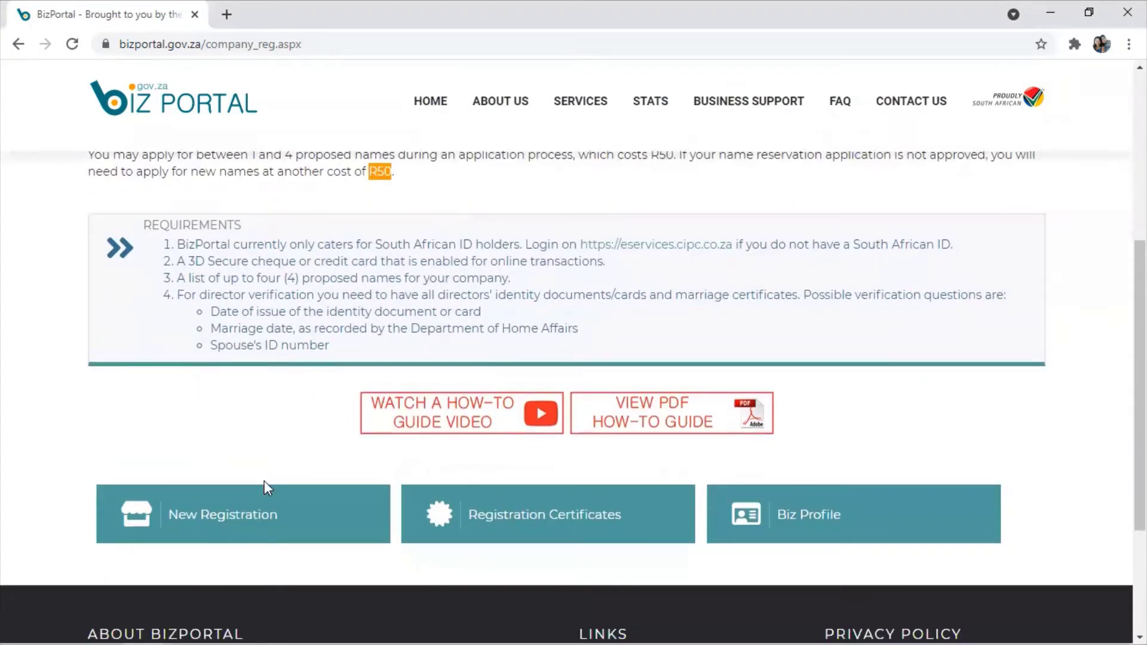
left_click(223, 524)
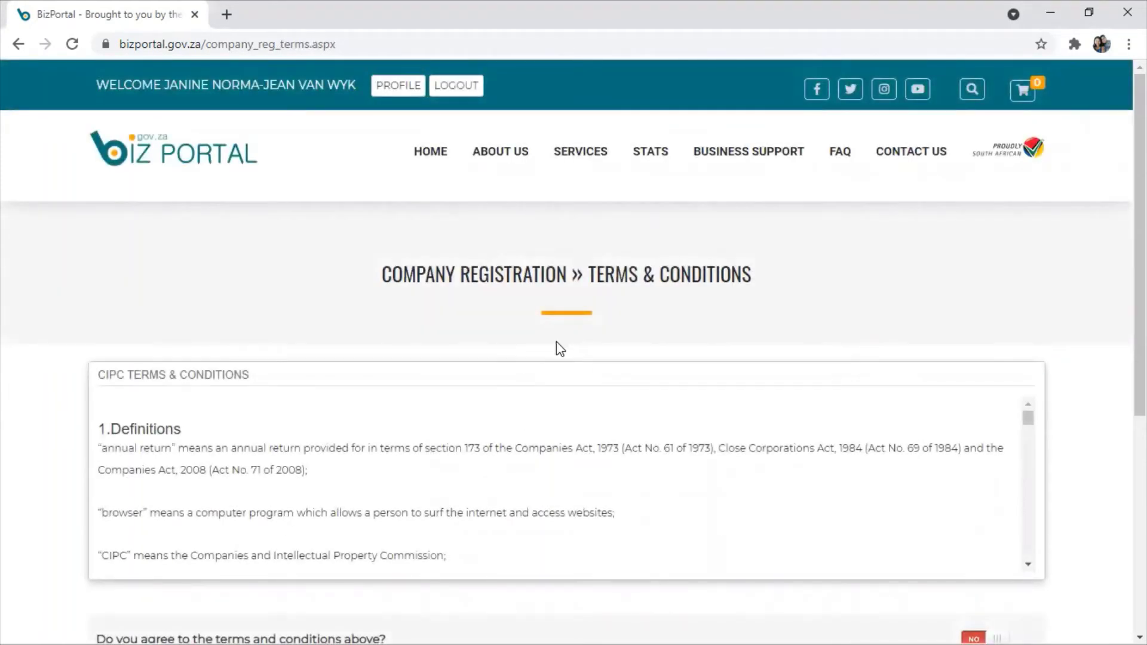
- Agree to the CIPC terms and conditions for company registration and continue
scroll(836, 357, "down", 3)
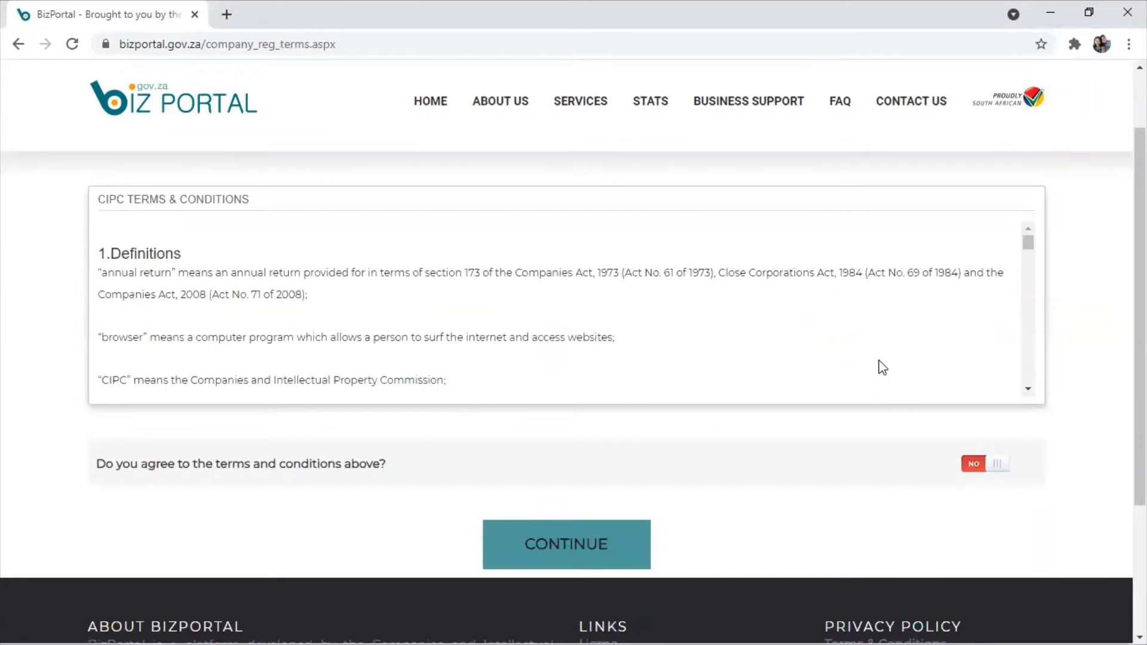
scroll(376, 332, "down", 1)
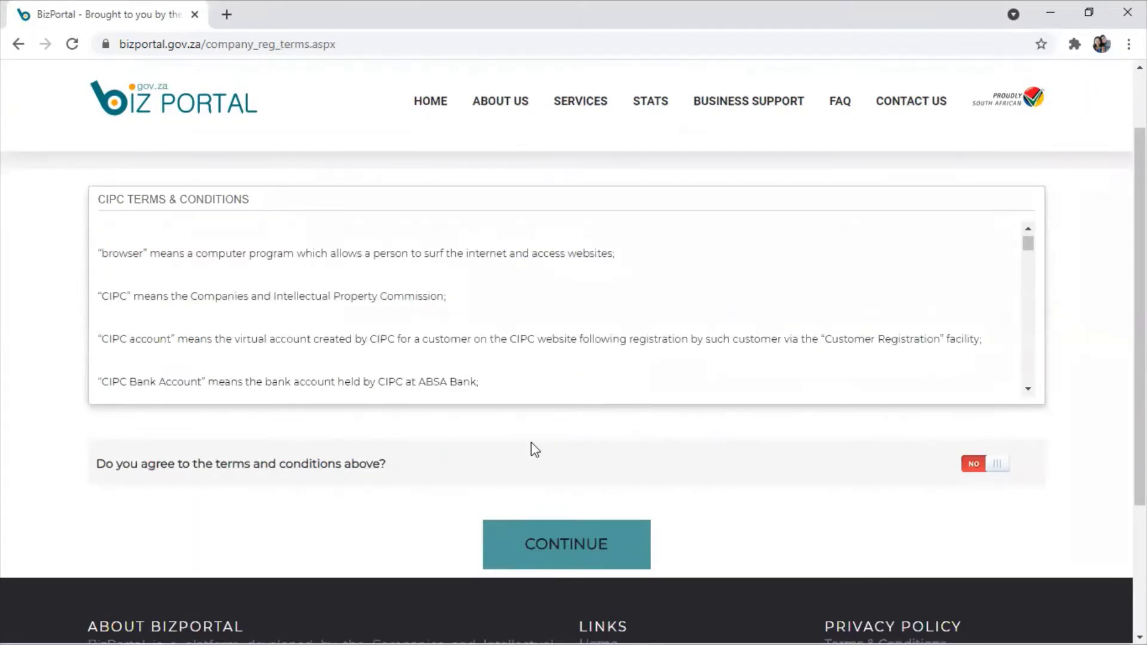
left_click(994, 468)
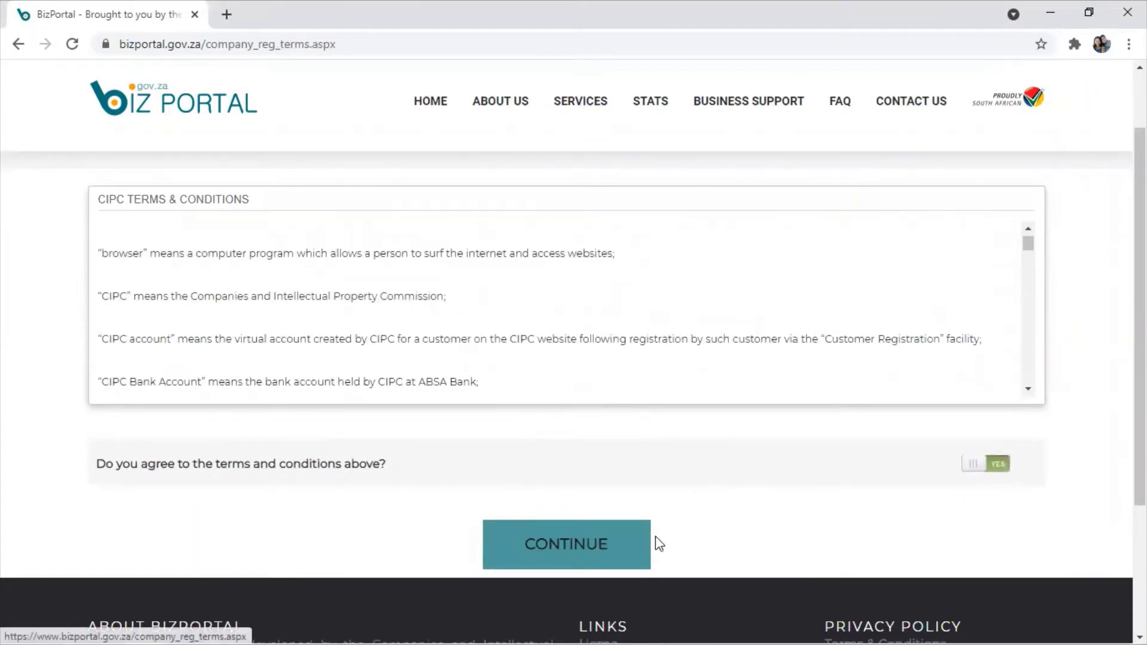
left_click(575, 552)
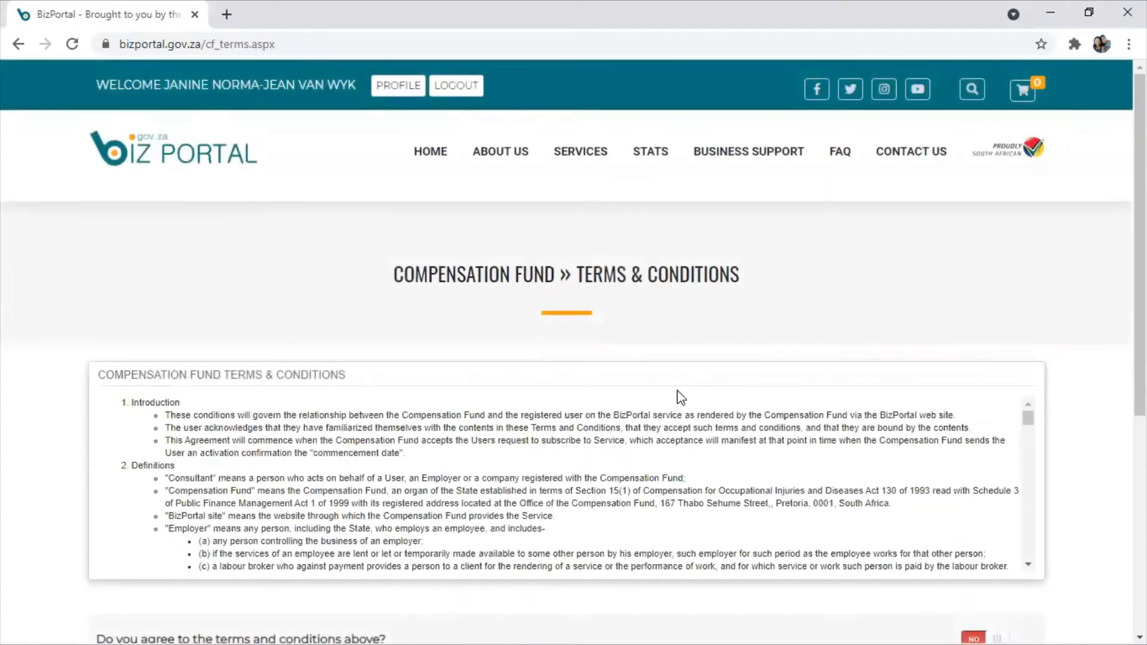
- Look through the Compensation Fund terms and conditions, agree to them and continue
scroll(672, 419, "down", 2)
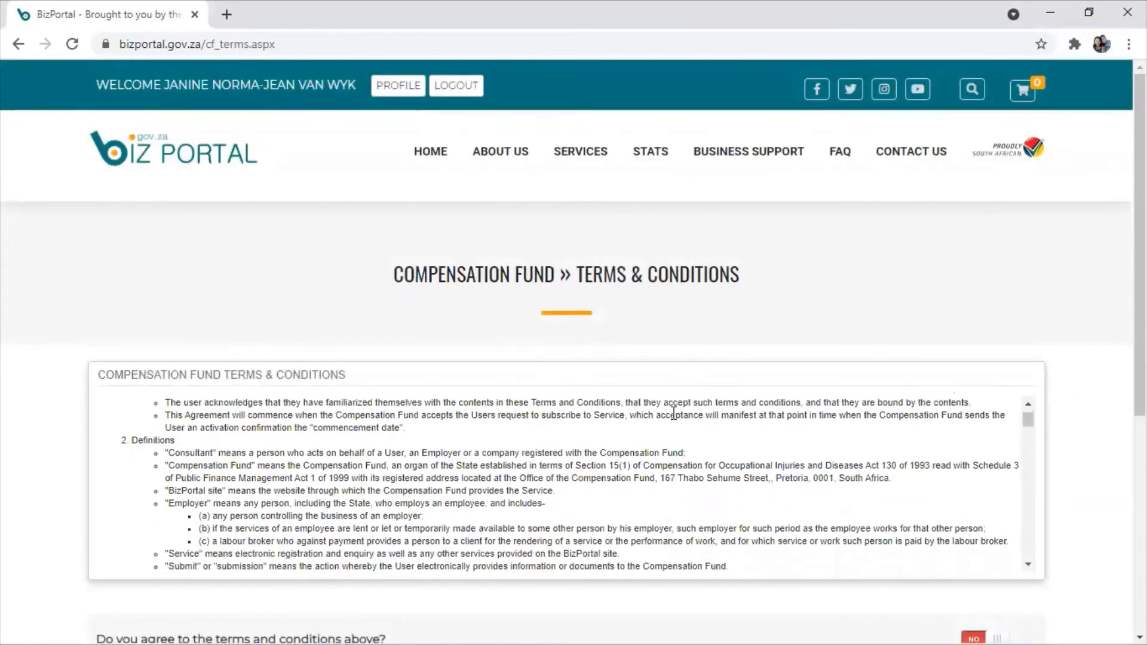
scroll(672, 418, "down", 1)
scroll(660, 335, "down", 1)
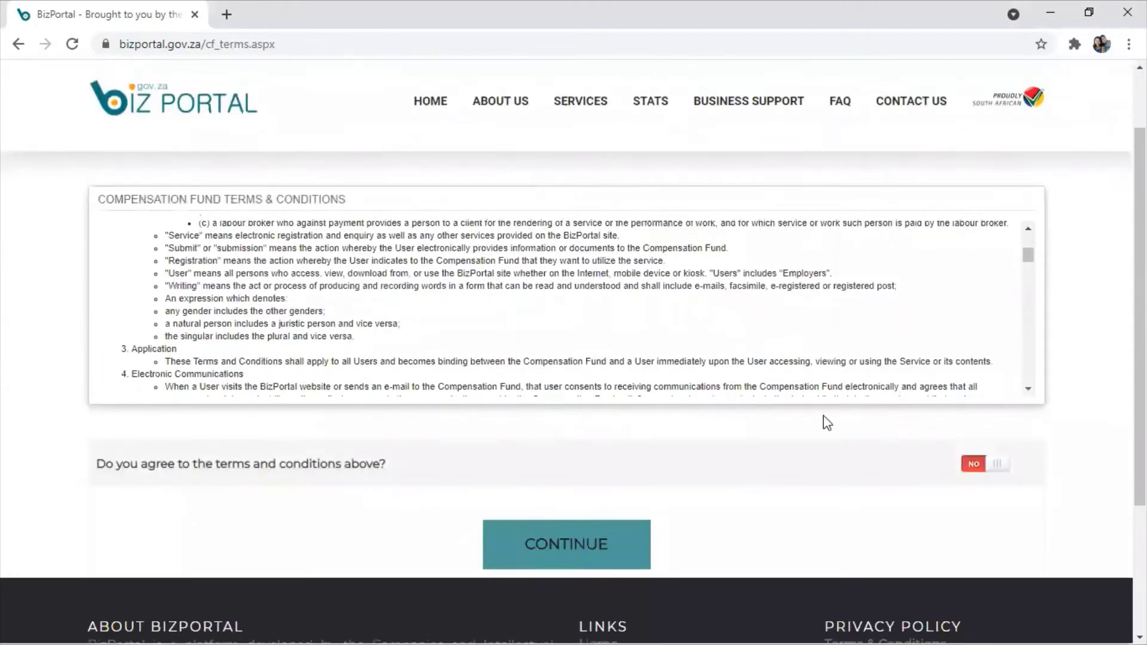
left_click(981, 469)
left_click(594, 552)
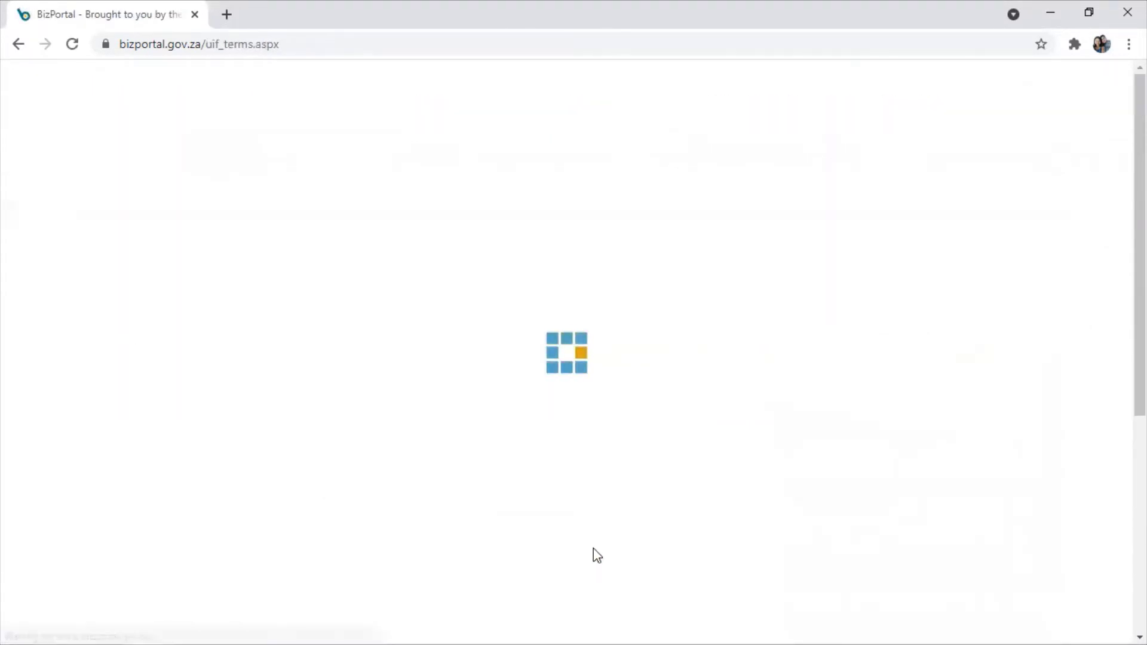
- Agree to the UIF terms and conditions and continue to the company type selection
scroll(849, 463, "down", 1)
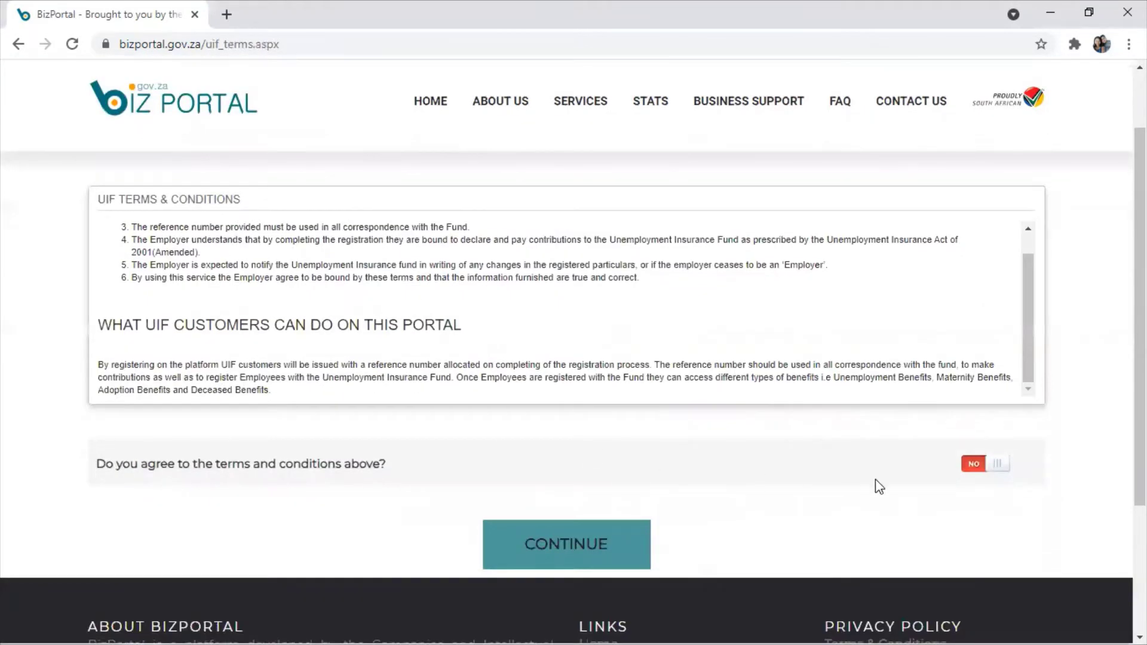
left_click(969, 466)
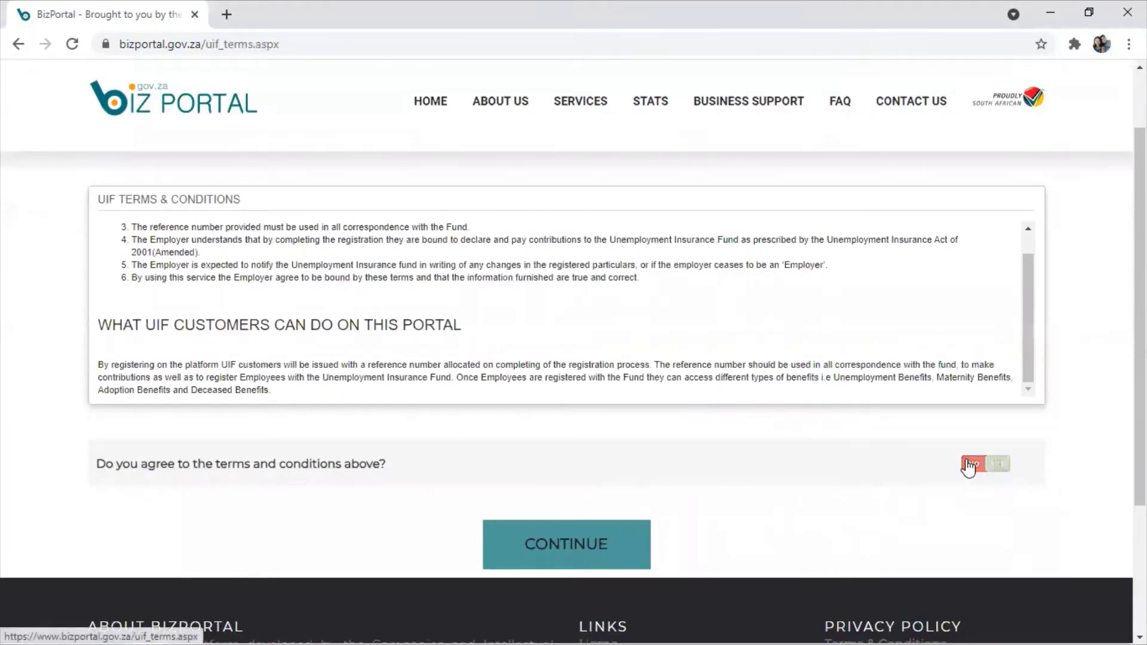
left_click(540, 546)
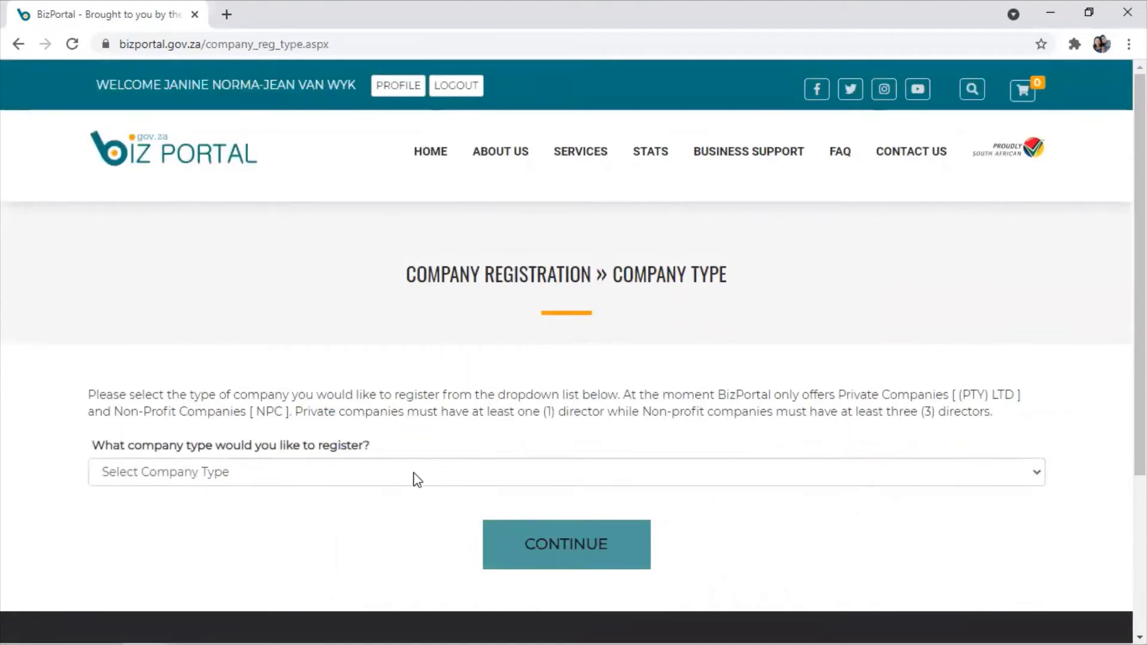
- Choose Private Company - (PTY) LTD as the company type to register and continue
left_click(395, 481)
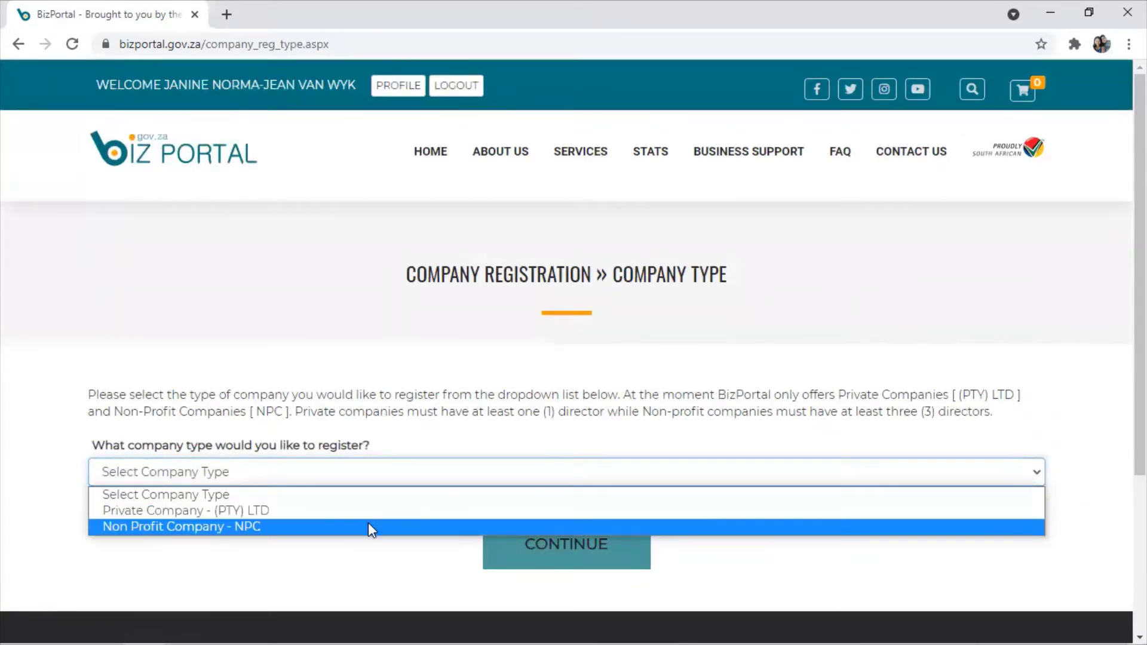
left_click(321, 512)
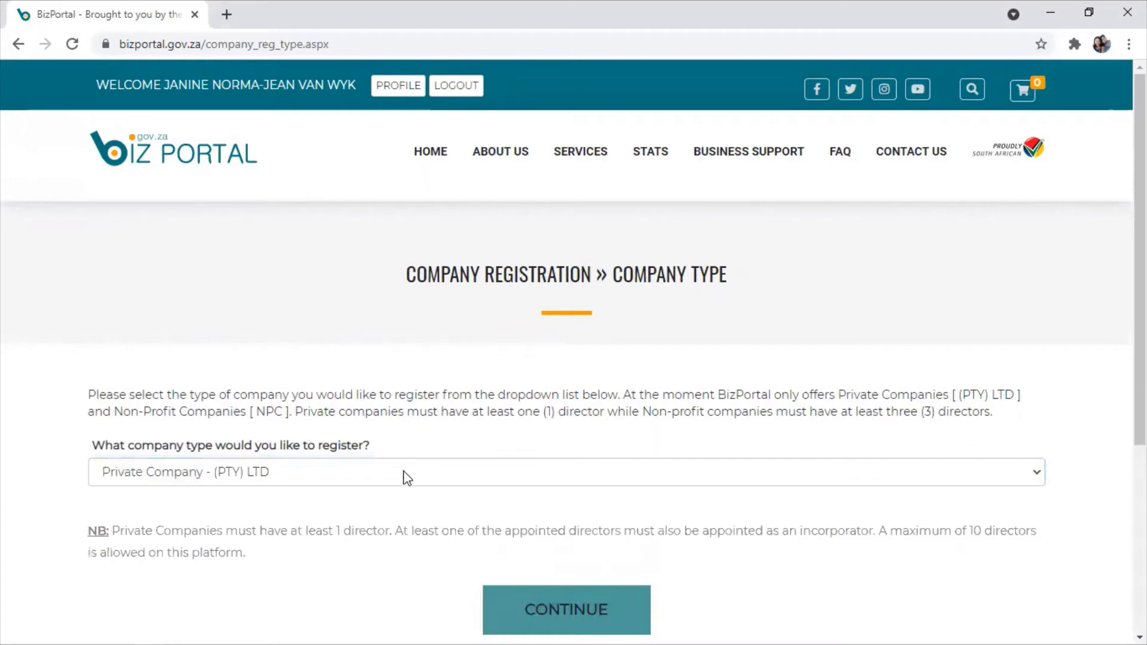
scroll(507, 422, "down", 3)
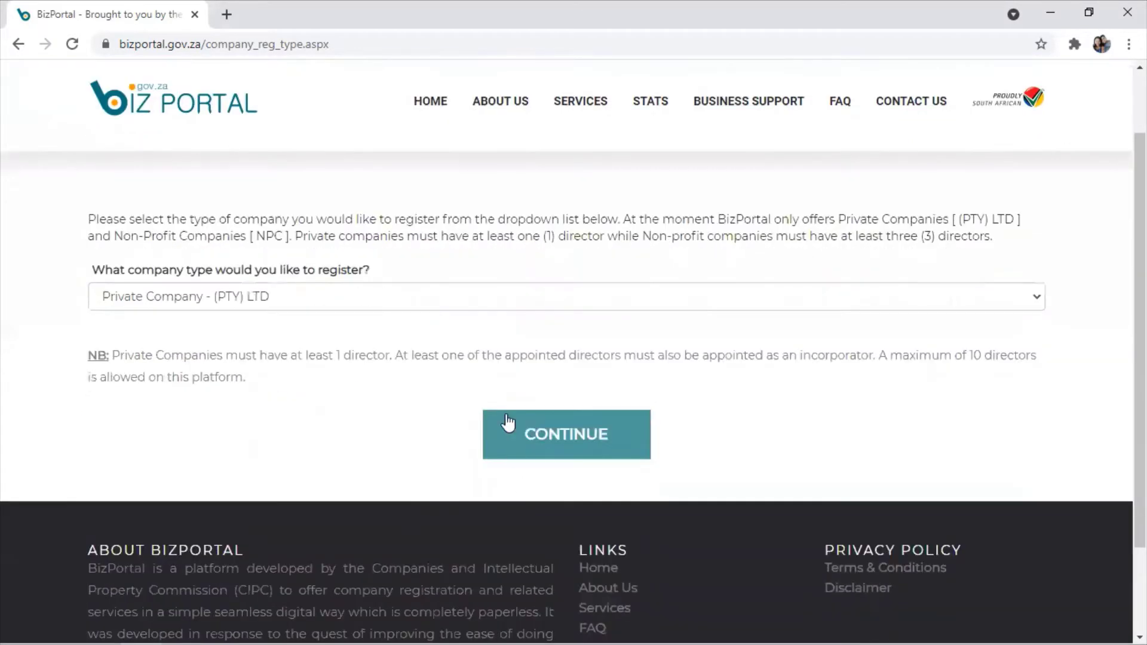
left_click(542, 454)
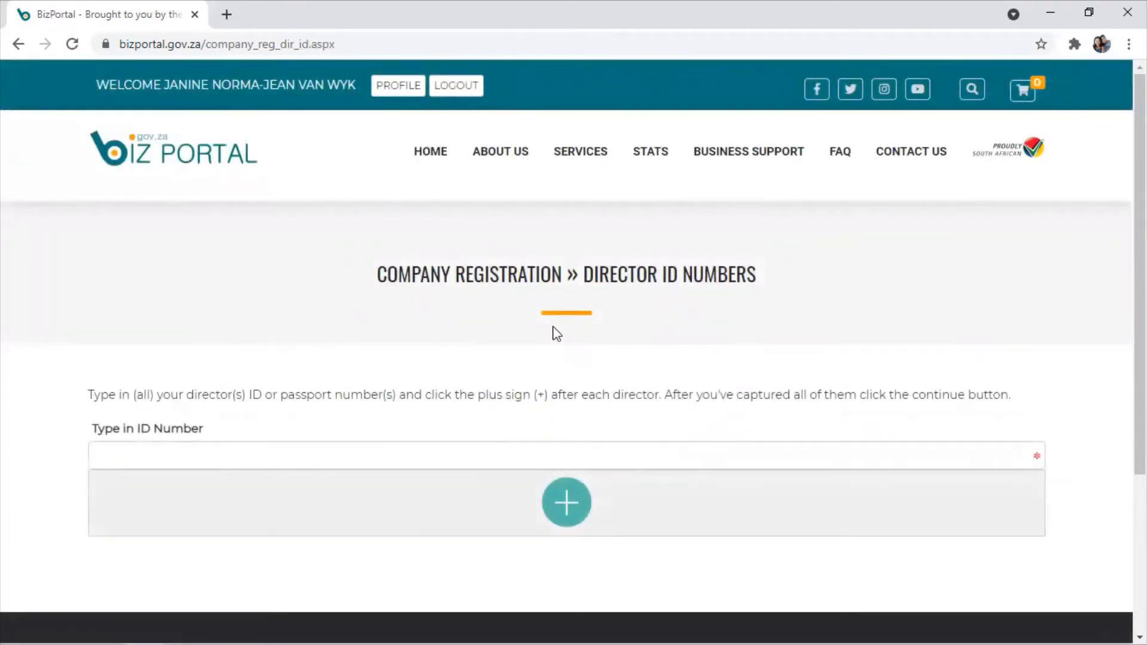
- Examine the director ID numbers page and how each director is added
scroll(560, 400, "down", 3)
scroll(562, 408, "up", 3)
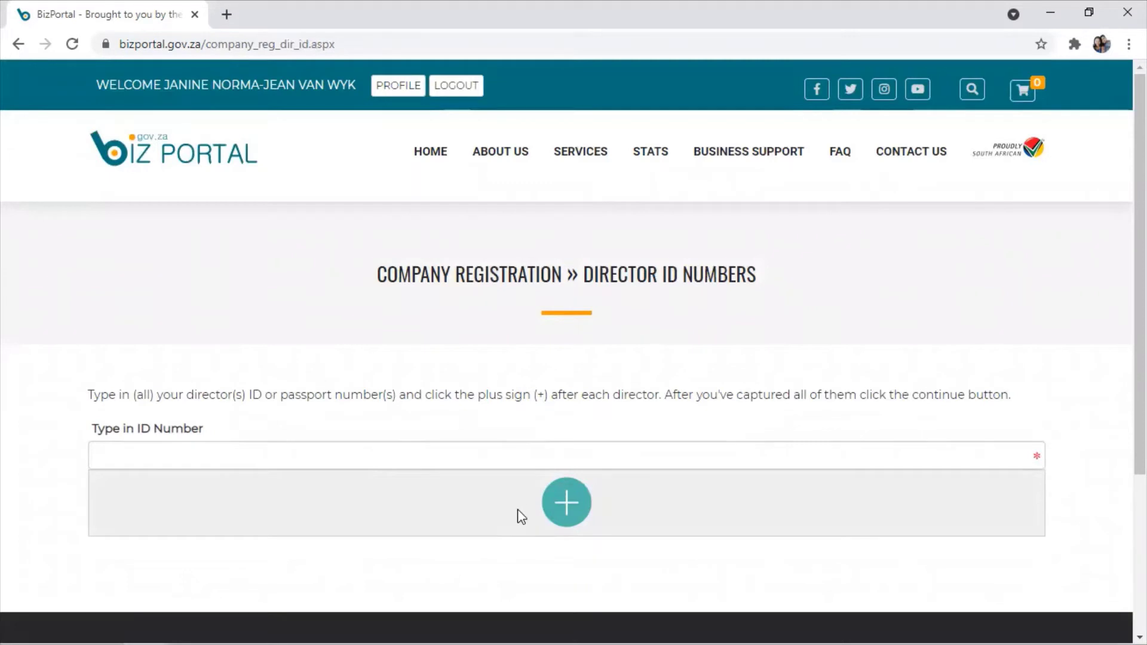
scroll(553, 468, "down", 3)
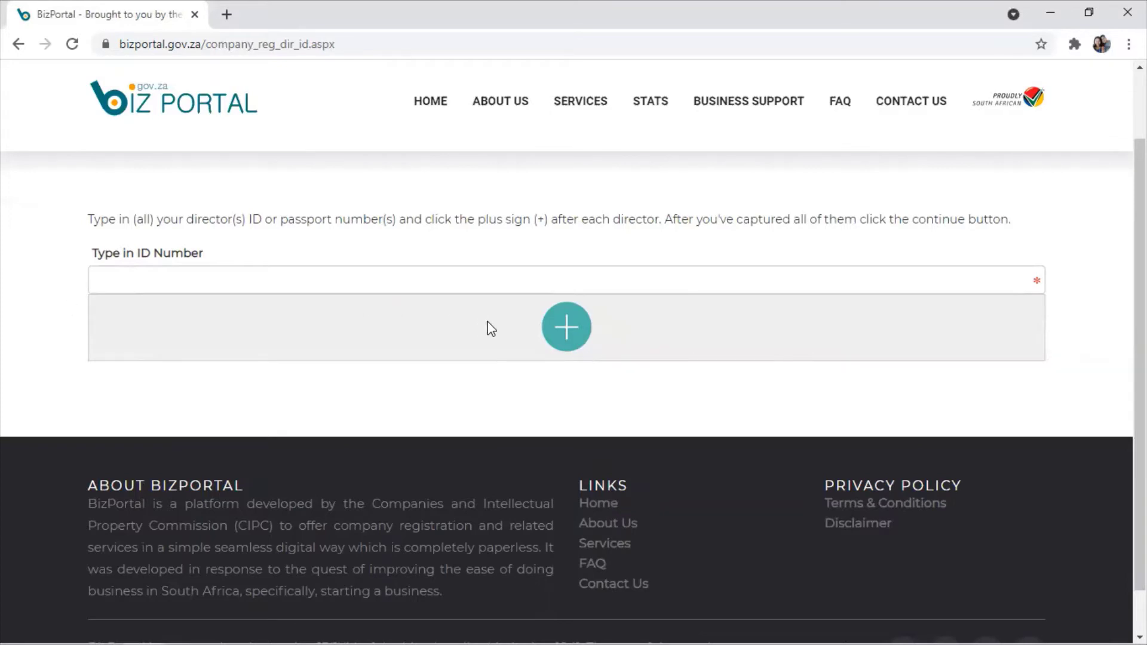
scroll(411, 357, "up", 1)
scroll(414, 364, "up", 3)
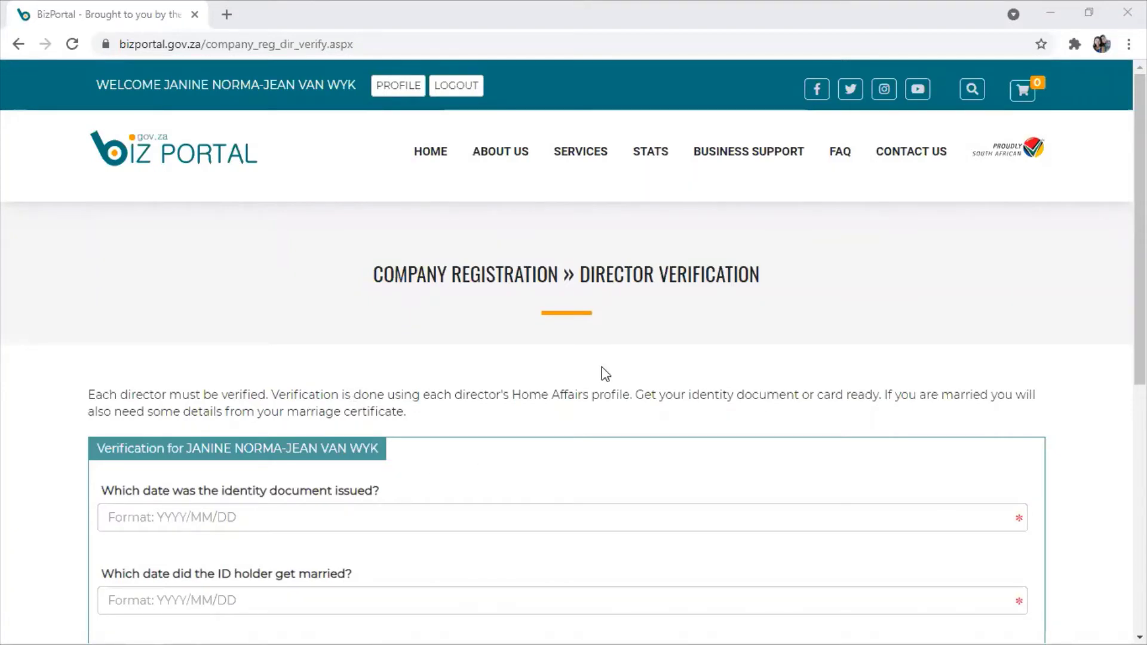
- Go through the director verification questions on identity document issue date, marriage date and spouse's ID number
scroll(596, 388, "down", 3)
scroll(591, 389, "up", 3)
left_click(357, 514)
scroll(410, 483, "down", 3)
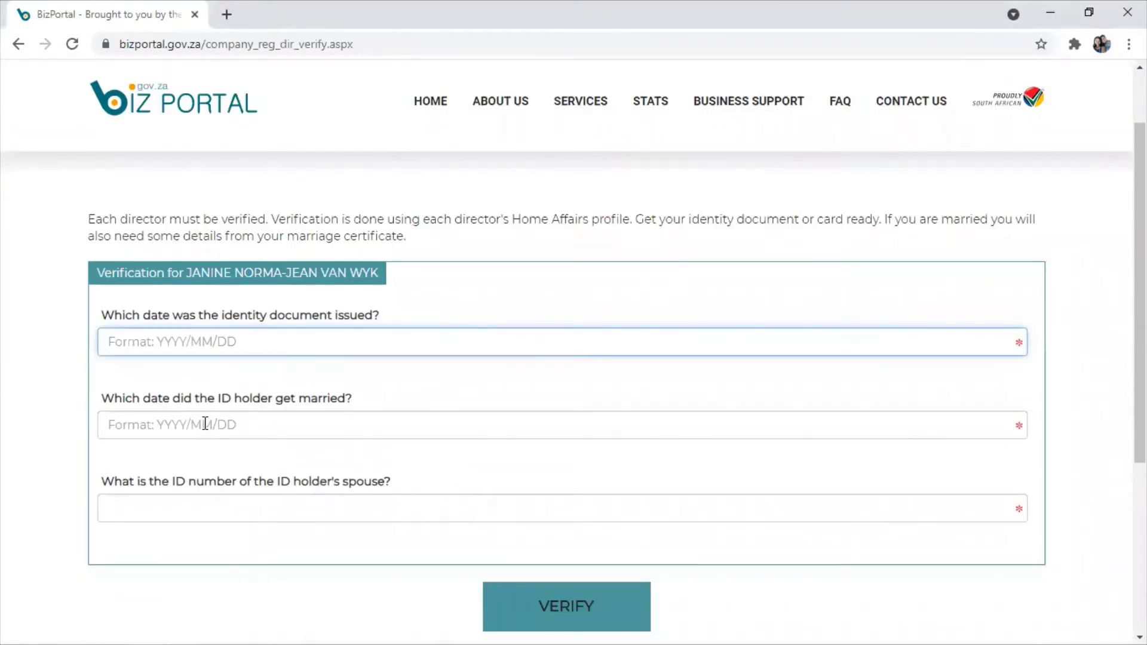
left_click(205, 424)
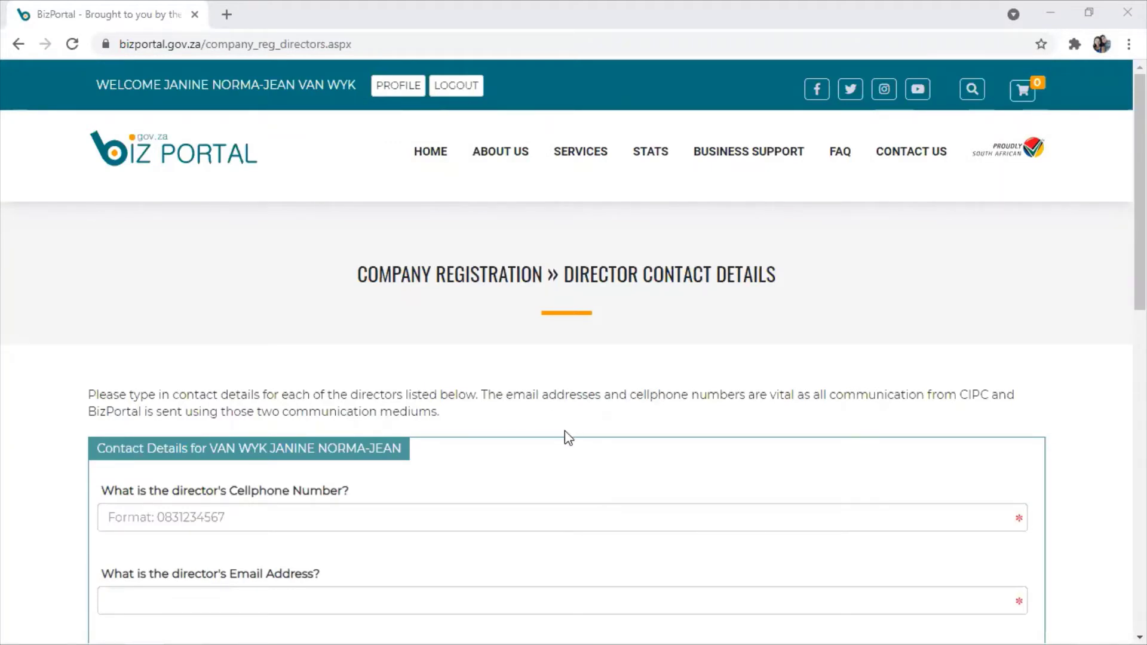
- Examine the director contact details form, from cellphone number and email address to physical address, town, province and postal code
scroll(565, 429, "down", 3)
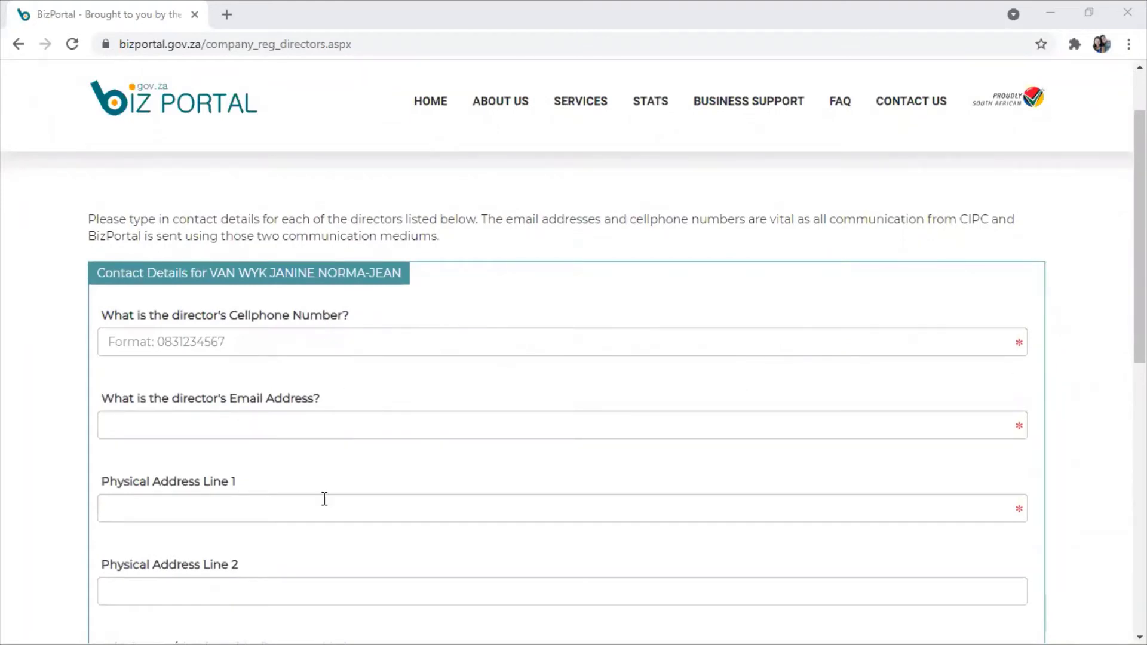
scroll(299, 466, "down", 5)
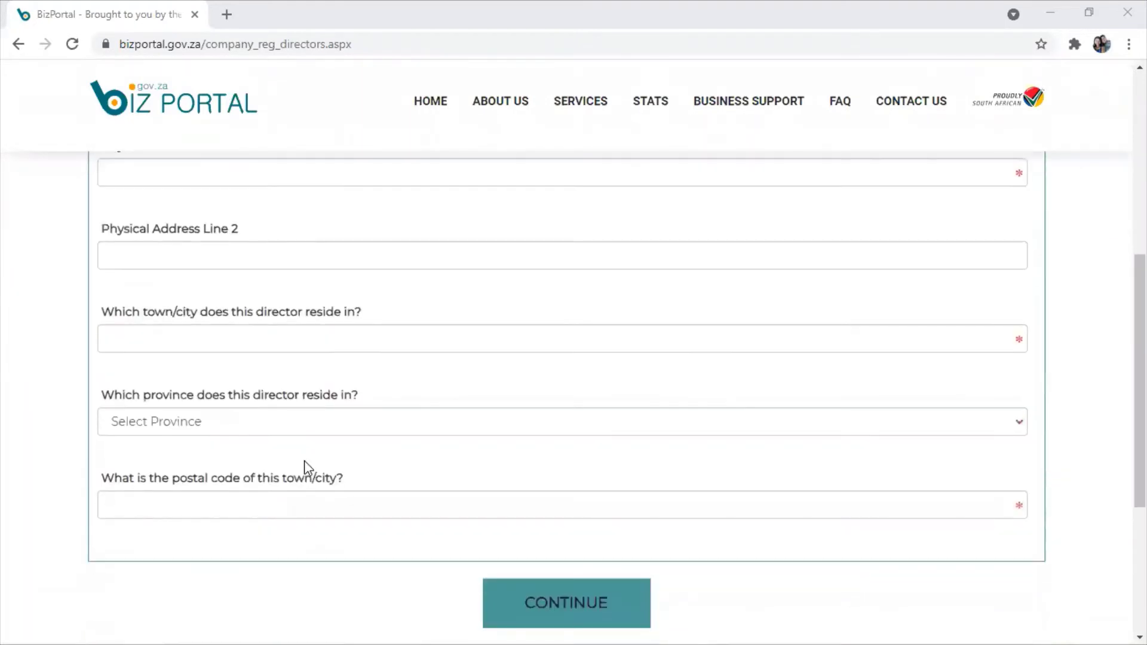
scroll(338, 332, "up", 3)
scroll(359, 367, "down", 3)
scroll(392, 418, "up", 9)
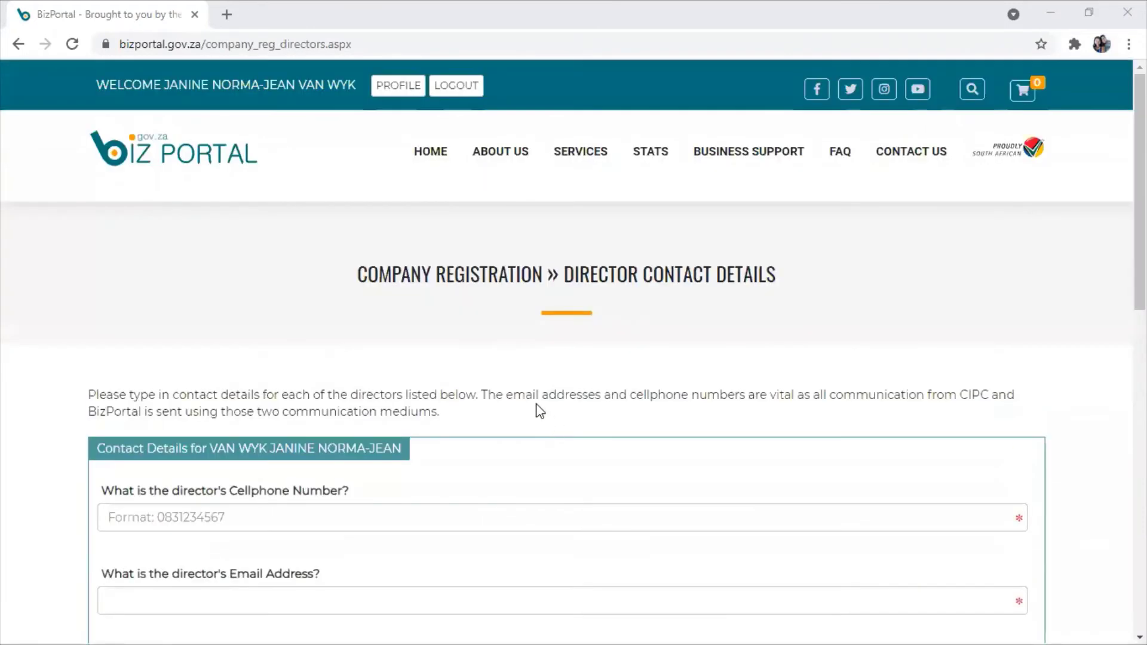
scroll(581, 385, "down", 10)
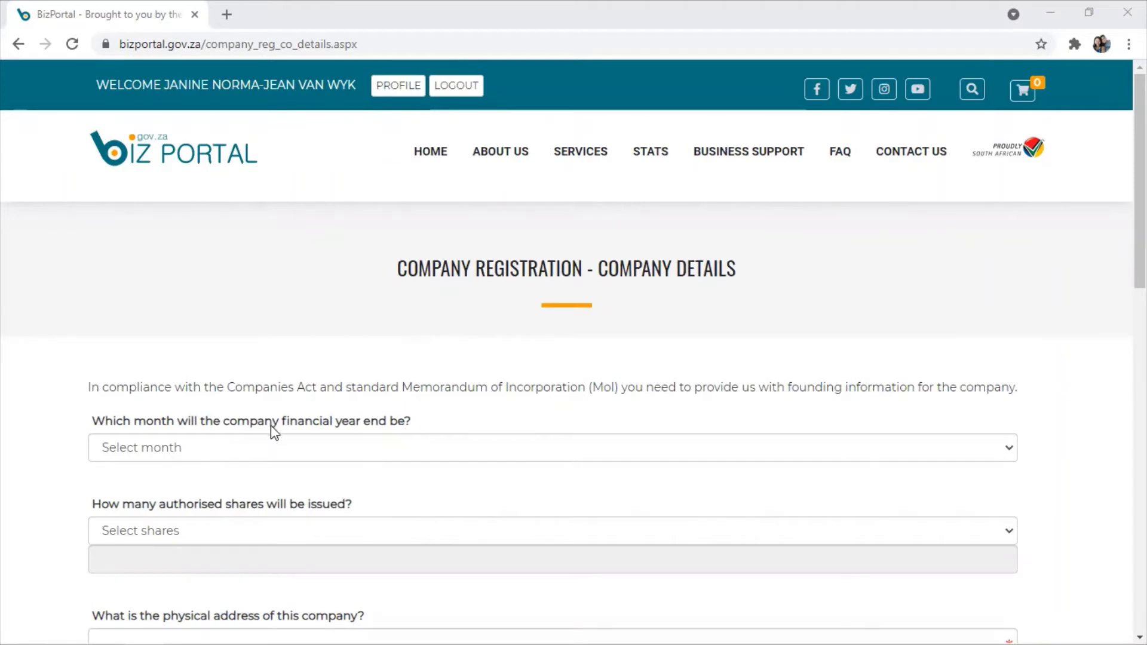
- Set the company's financial year end to February and its authorised shares to 100 shares
scroll(272, 446, "down", 3)
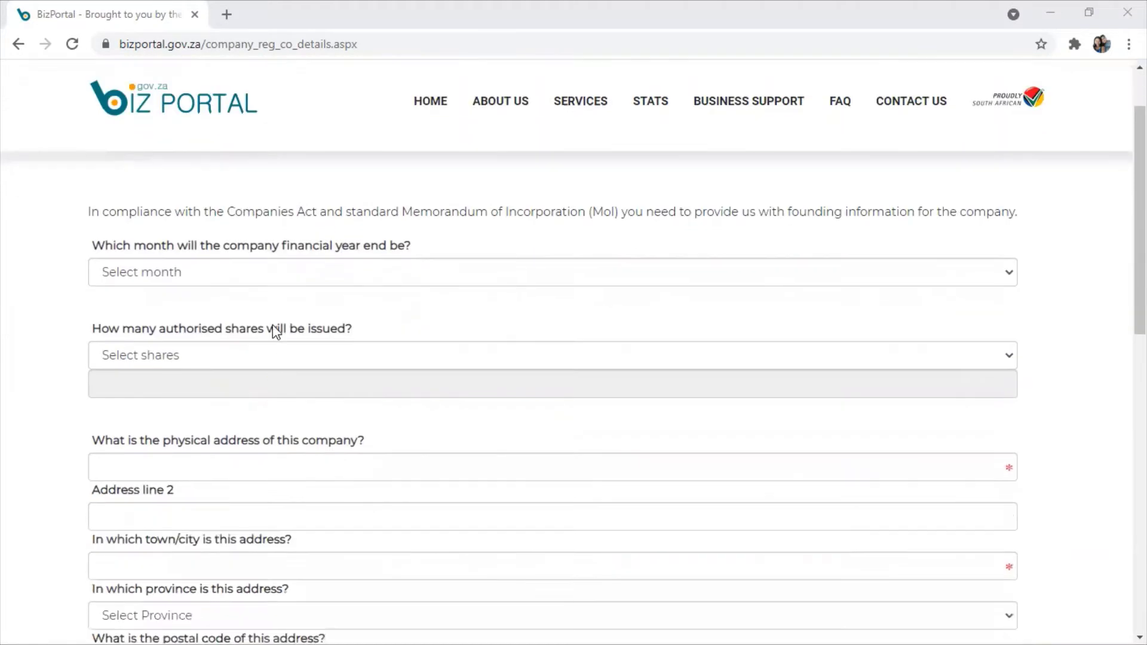
left_click(262, 279)
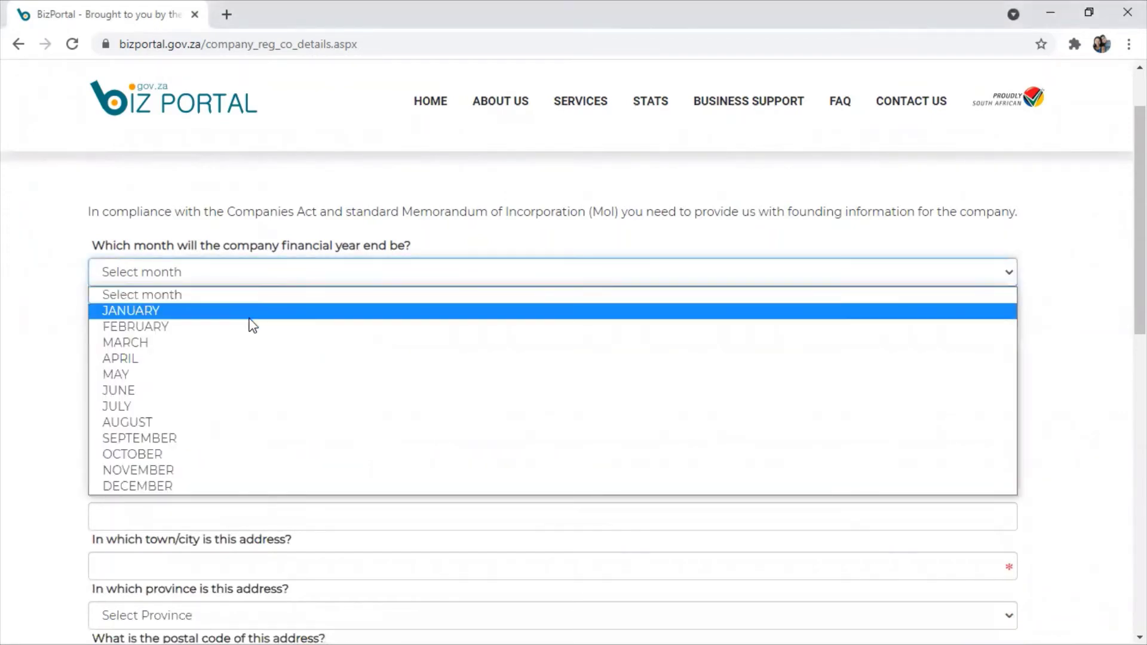
left_click(252, 326)
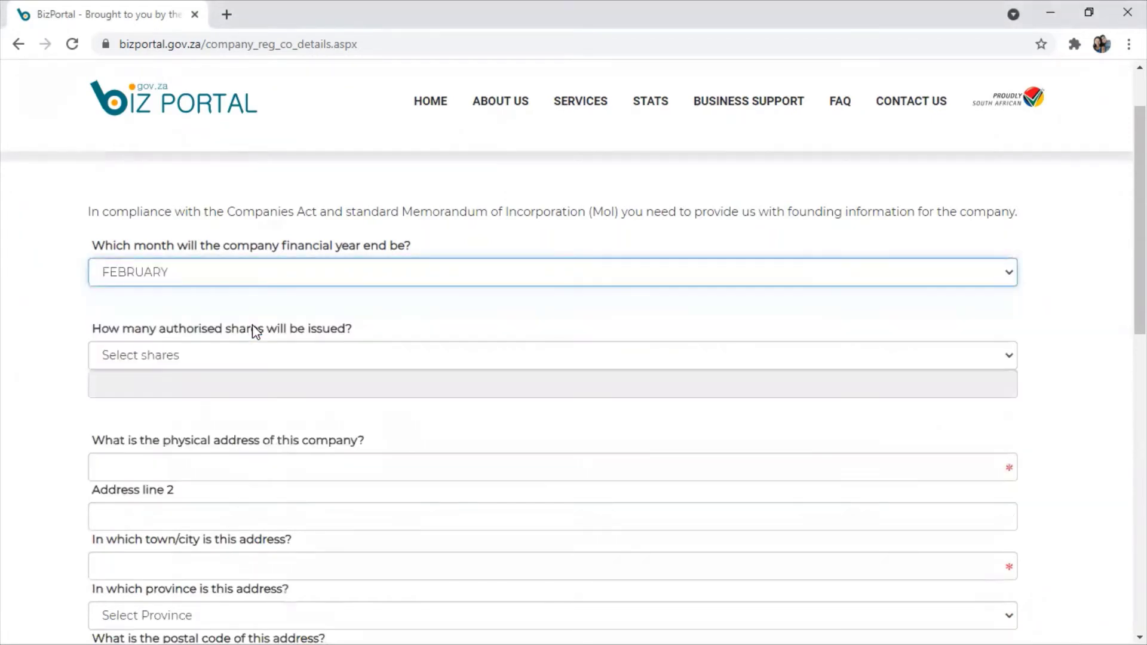
left_click(255, 356)
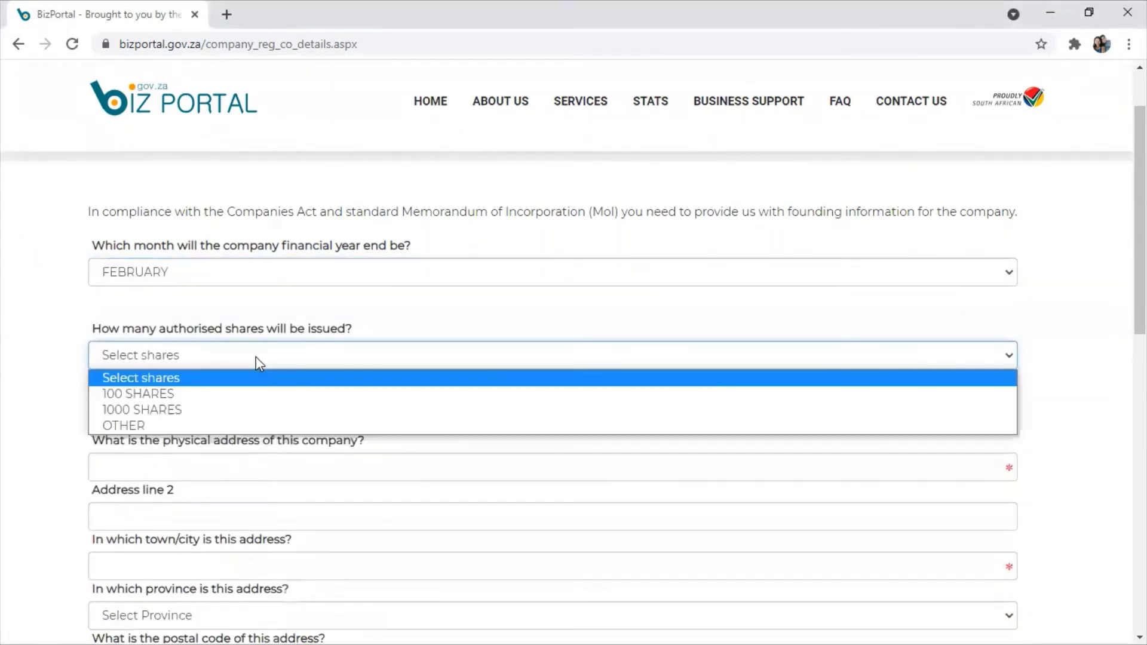
left_click(244, 425)
left_click(202, 388)
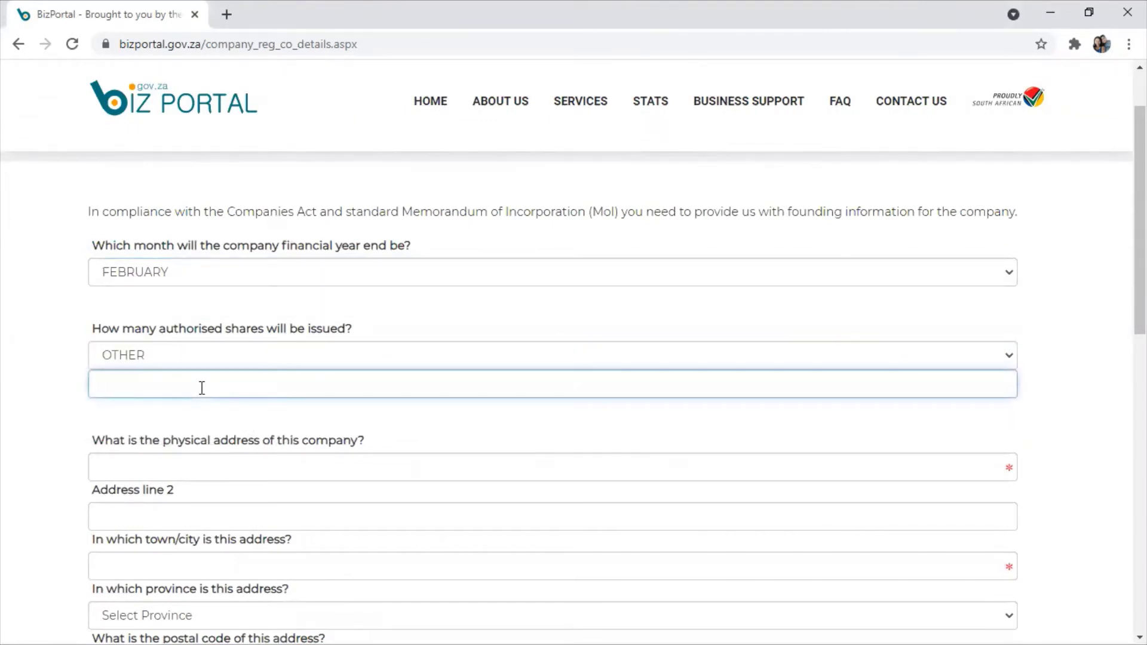
left_click(203, 356)
left_click(205, 393)
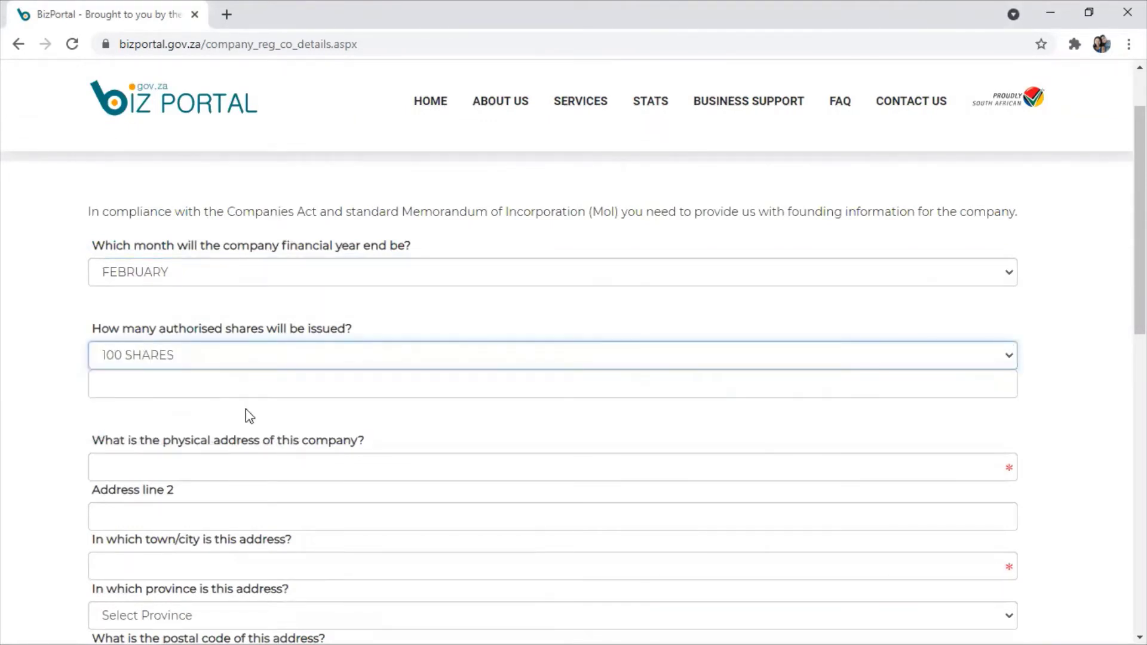
- Go through the company address fields and try the option that treats the postal address as the same as the physical address
scroll(307, 430, "down", 2)
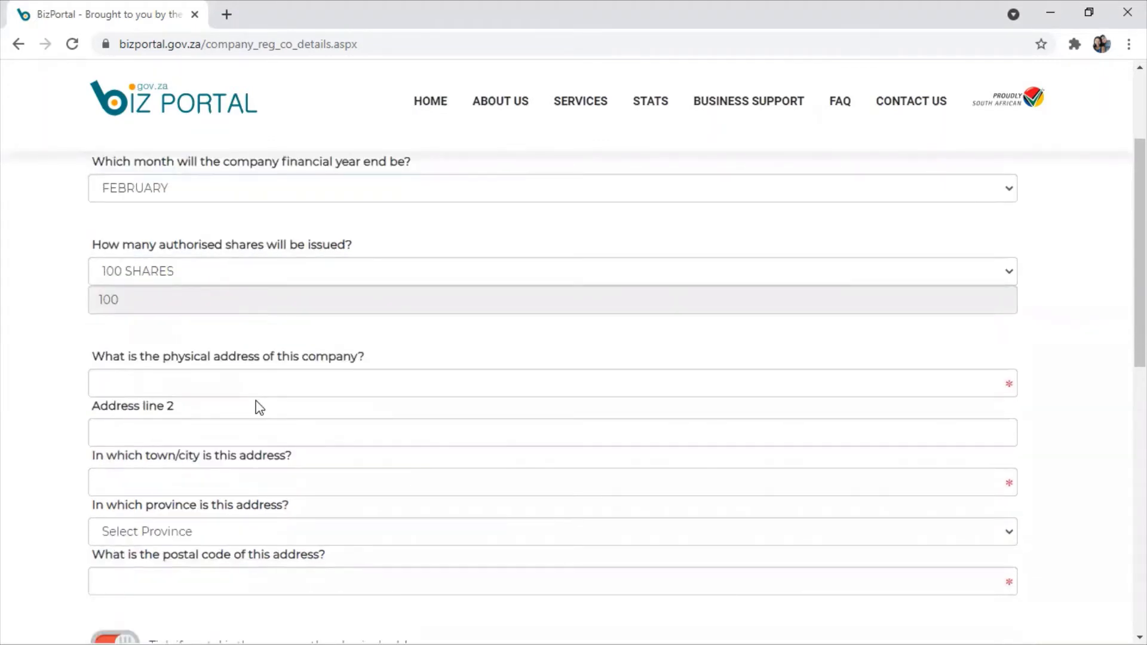
scroll(255, 395, "down", 2)
scroll(256, 398, "down", 1)
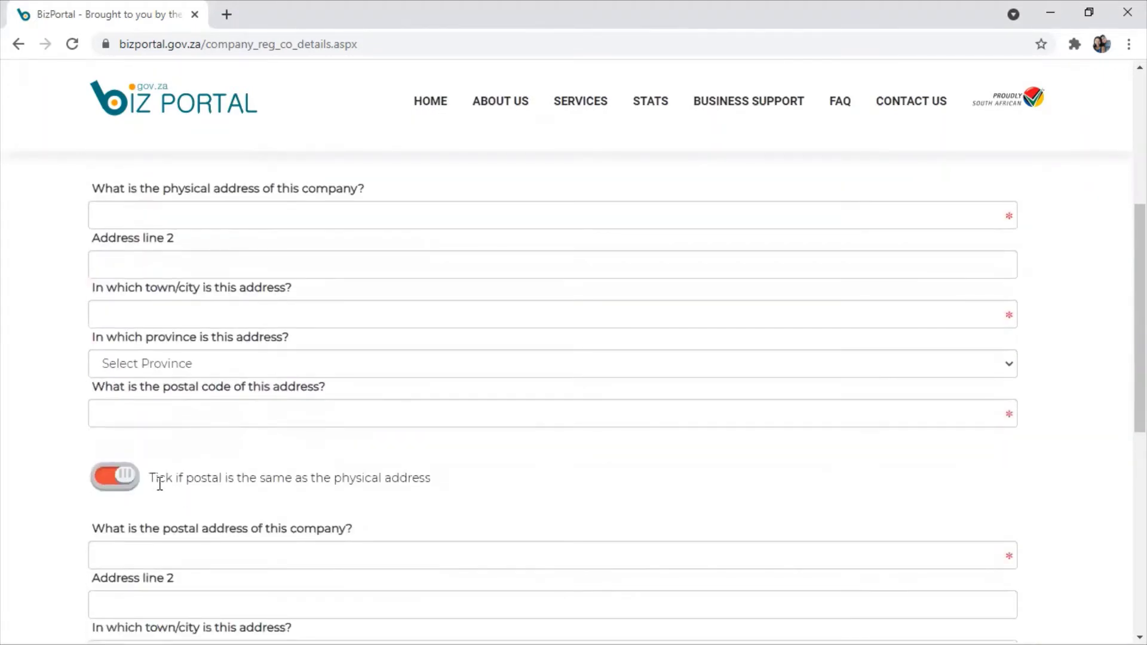
left_click(117, 477)
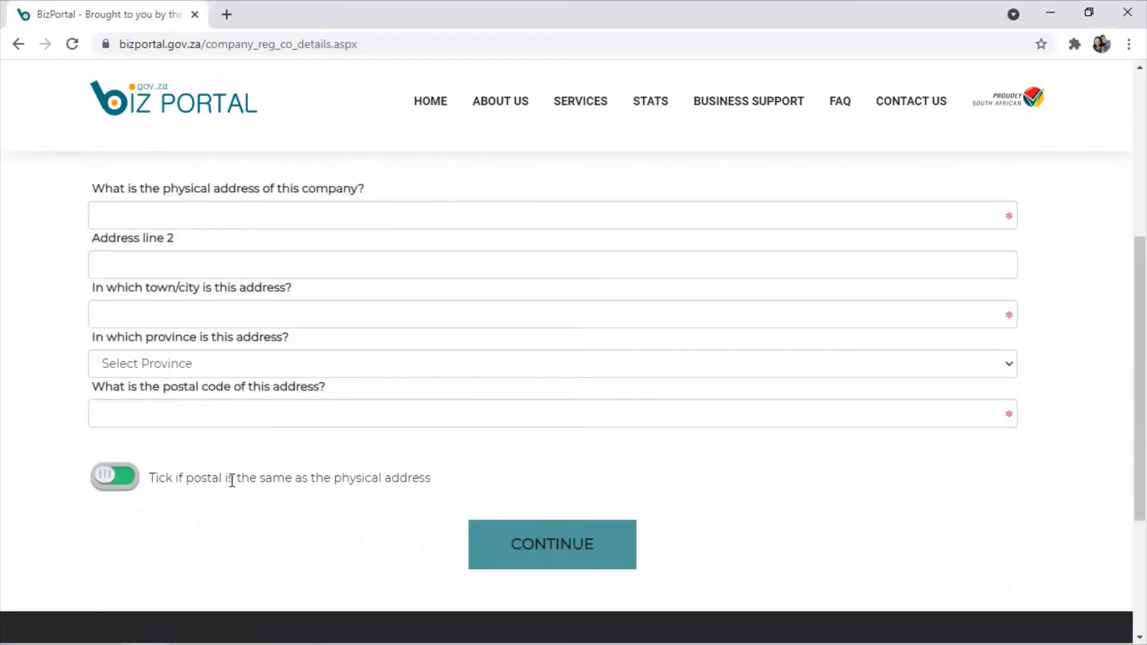
left_click(122, 483)
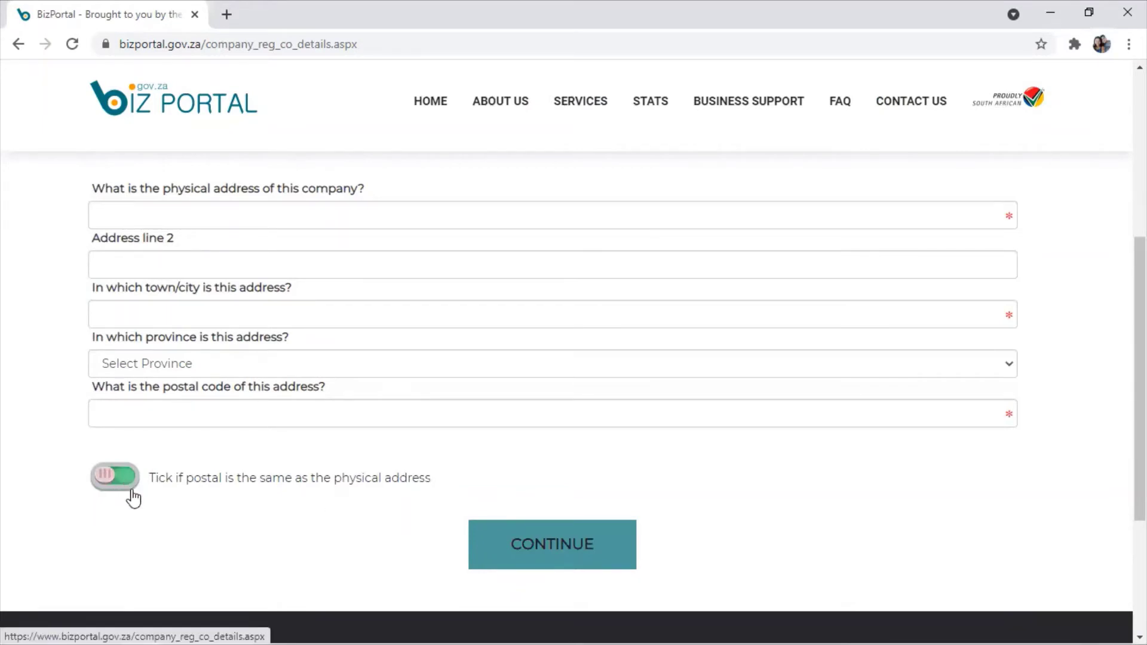
scroll(367, 533, "down", 2)
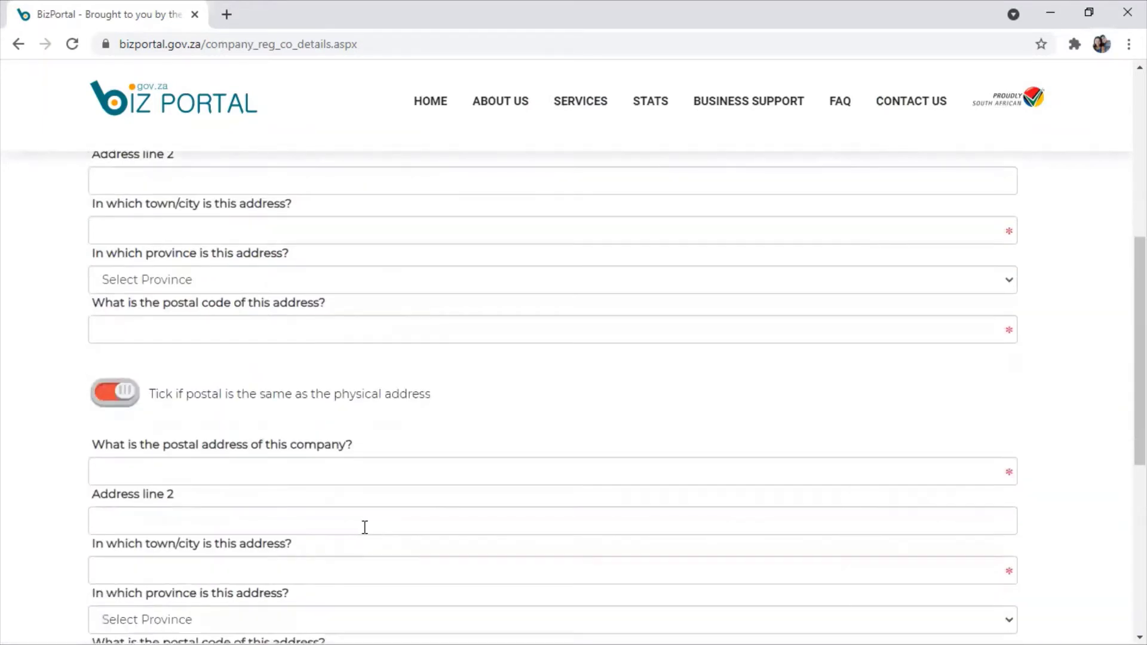
scroll(356, 531, "down", 4)
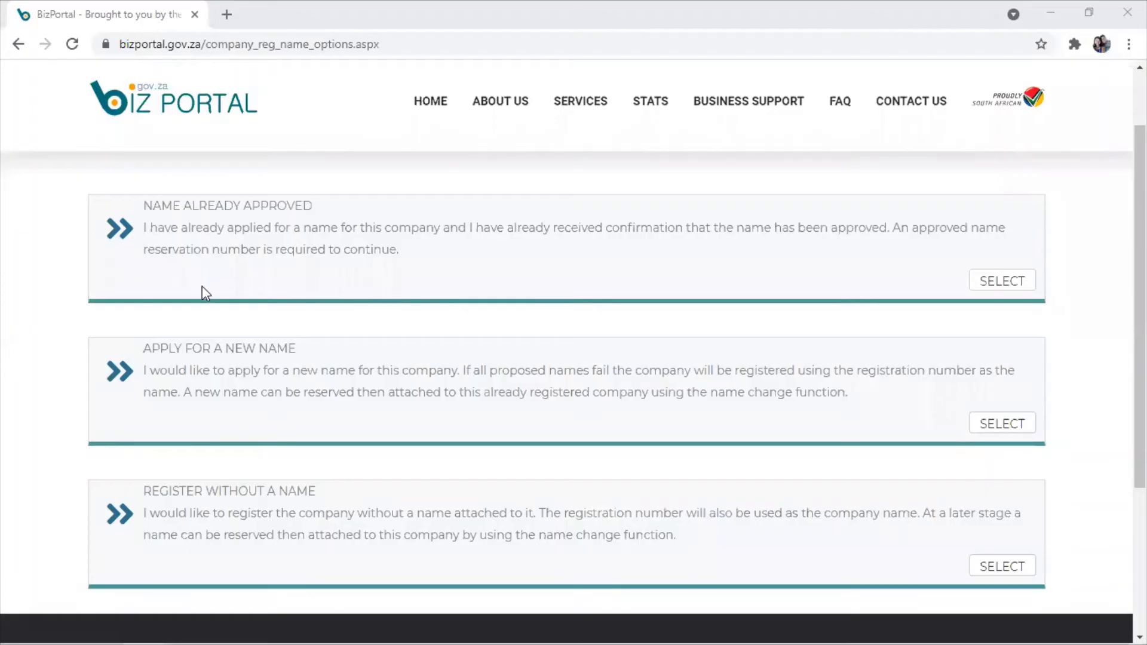
- Review the company name options and choose to apply for a new name
scroll(269, 326, "up", 3)
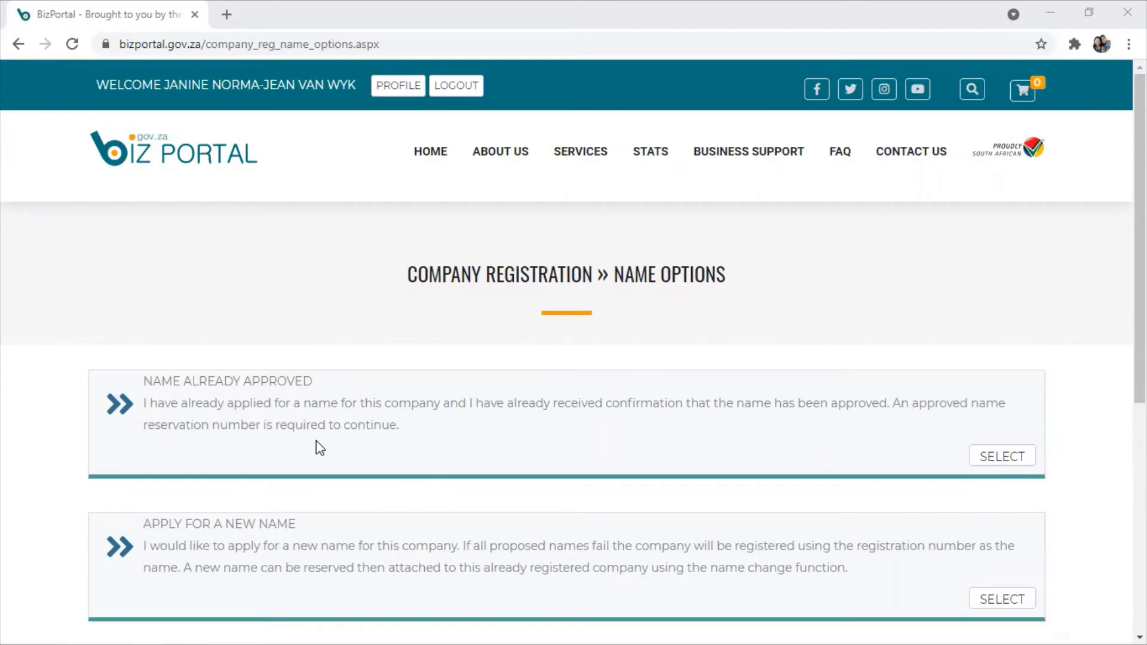
scroll(310, 436, "down", 3)
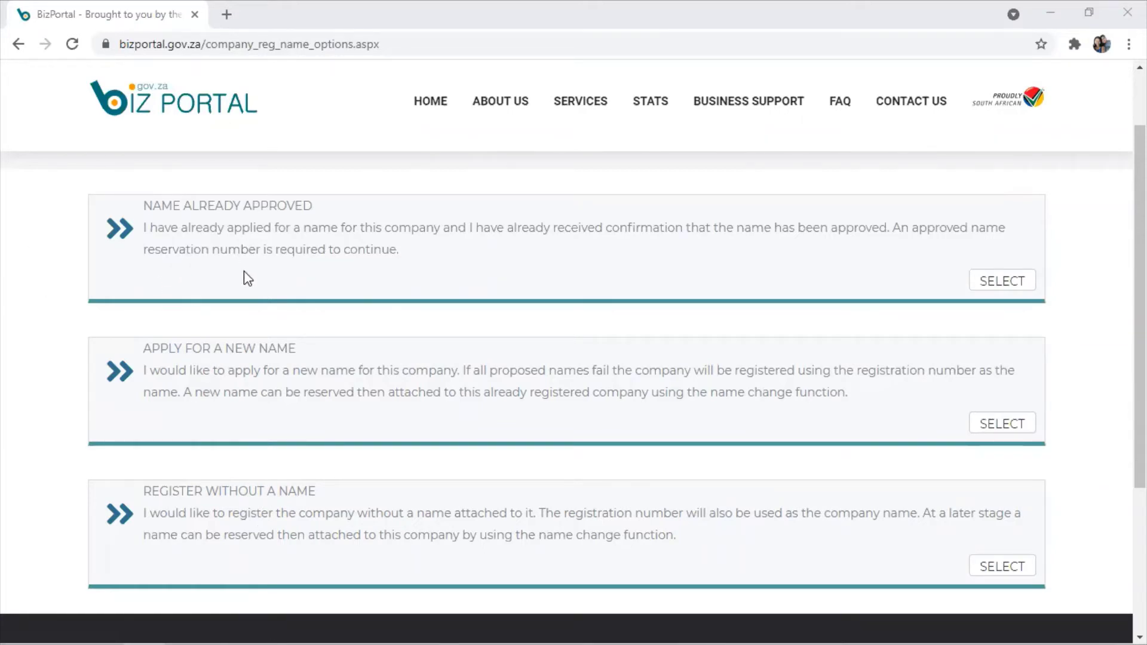
left_click(996, 427)
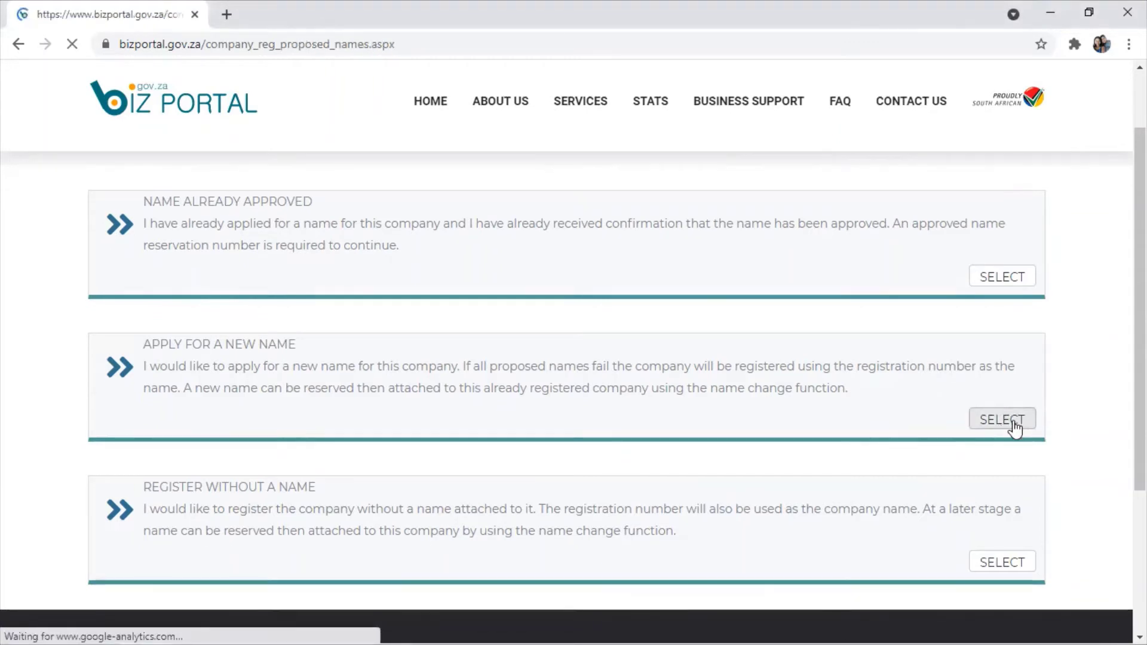
scroll(1009, 432, "down", 1)
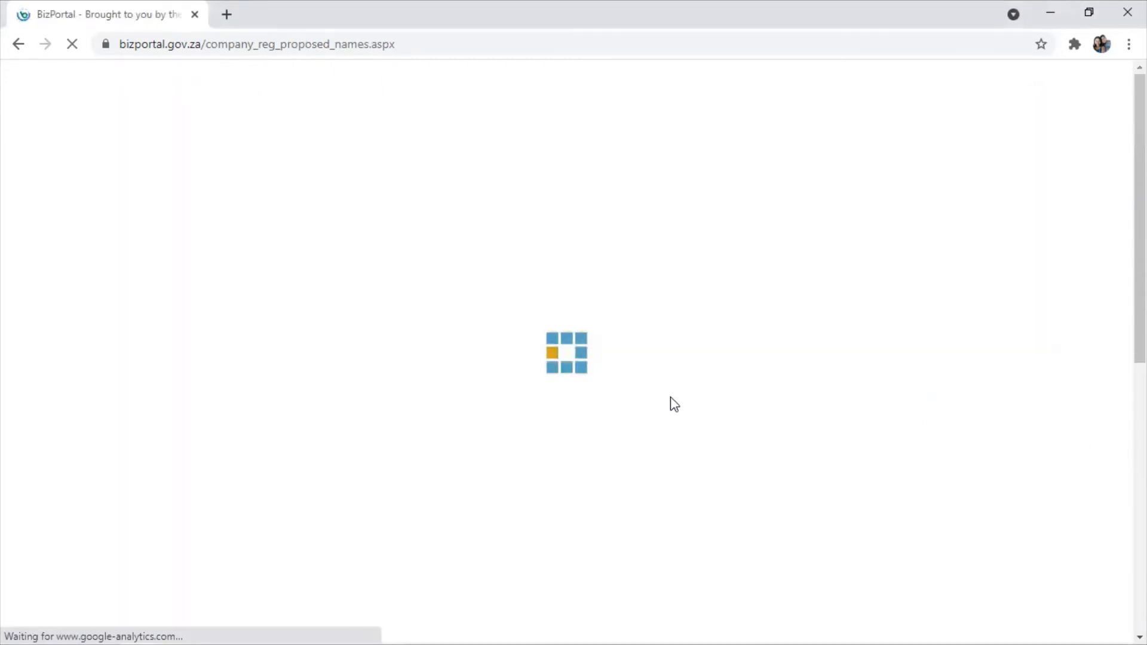
scroll(341, 438, "down", 3)
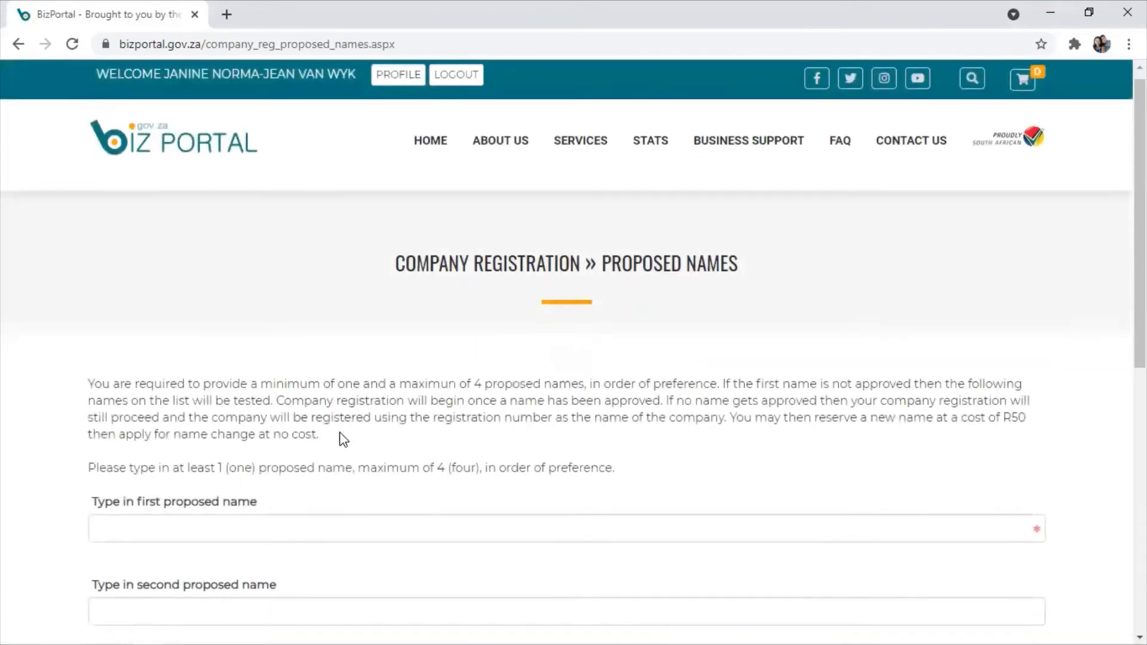
type("the")
key("BackSpace")
key("BackSpace")
key("BackSpace")
- Examine the rules for proposed company names and the four name fields in order of preference
scroll(154, 287, "up", 3)
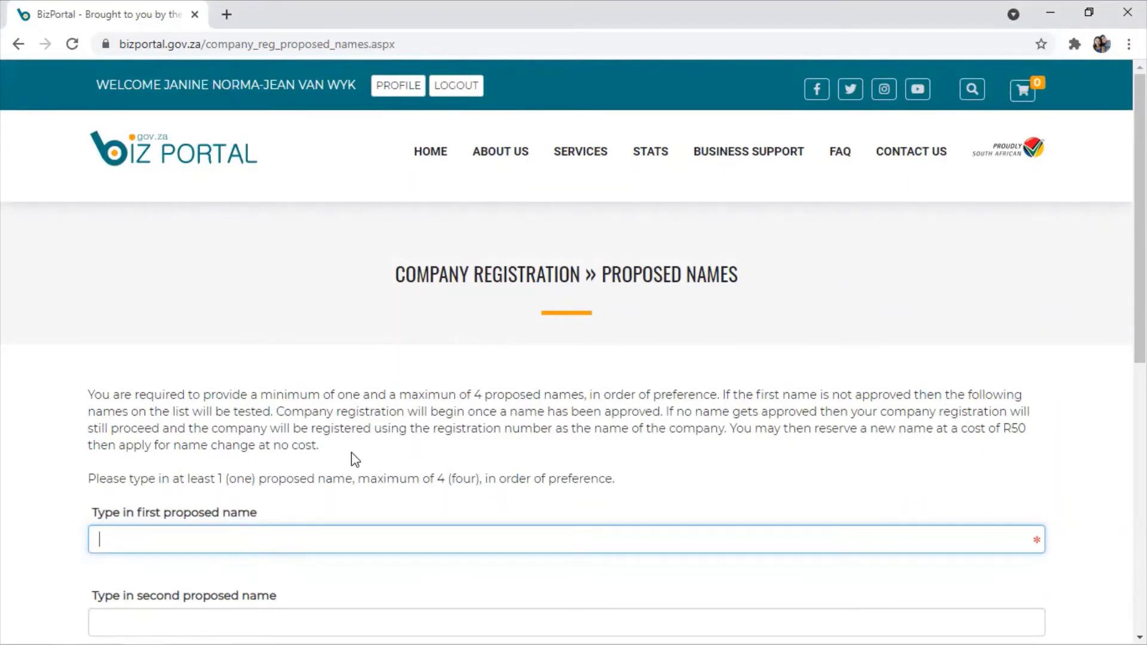
scroll(350, 460, "down", 3)
scroll(320, 474, "up", 1)
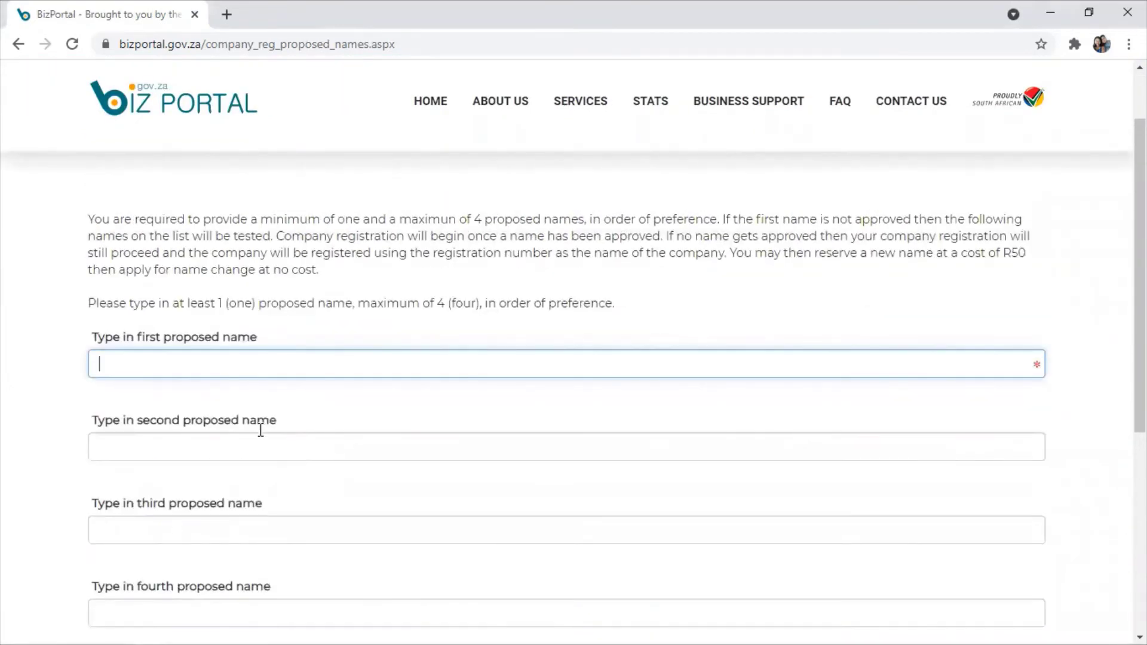
scroll(190, 375, "up", 3)
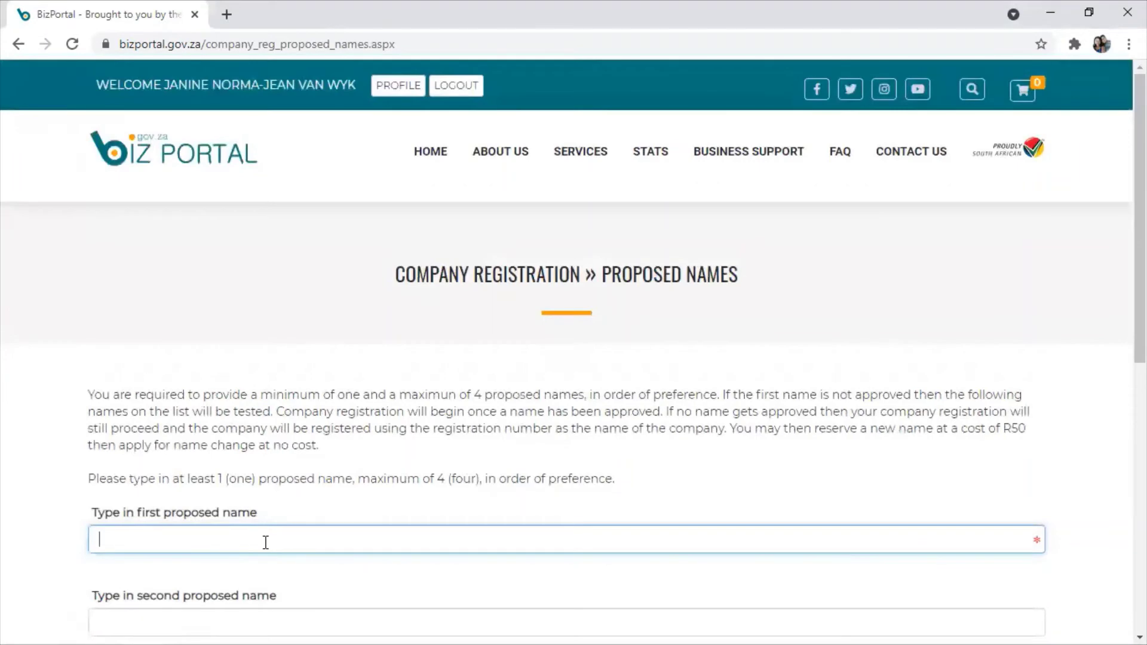
scroll(258, 562, "down", 3)
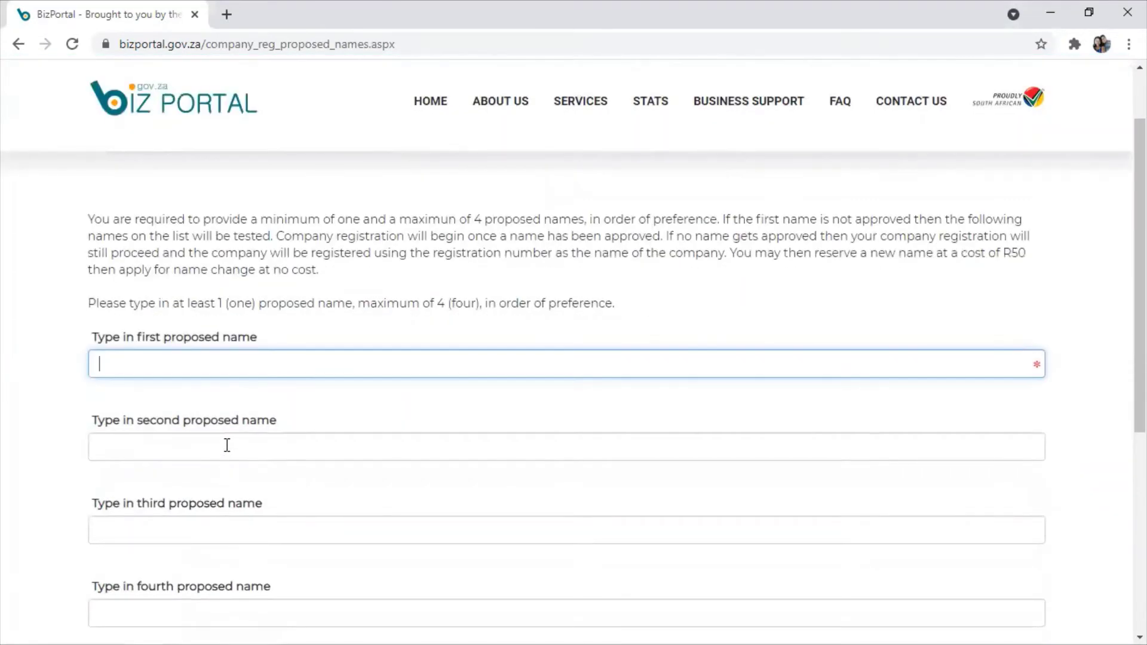
scroll(262, 456, "up", 3)
scroll(412, 484, "down", 6)
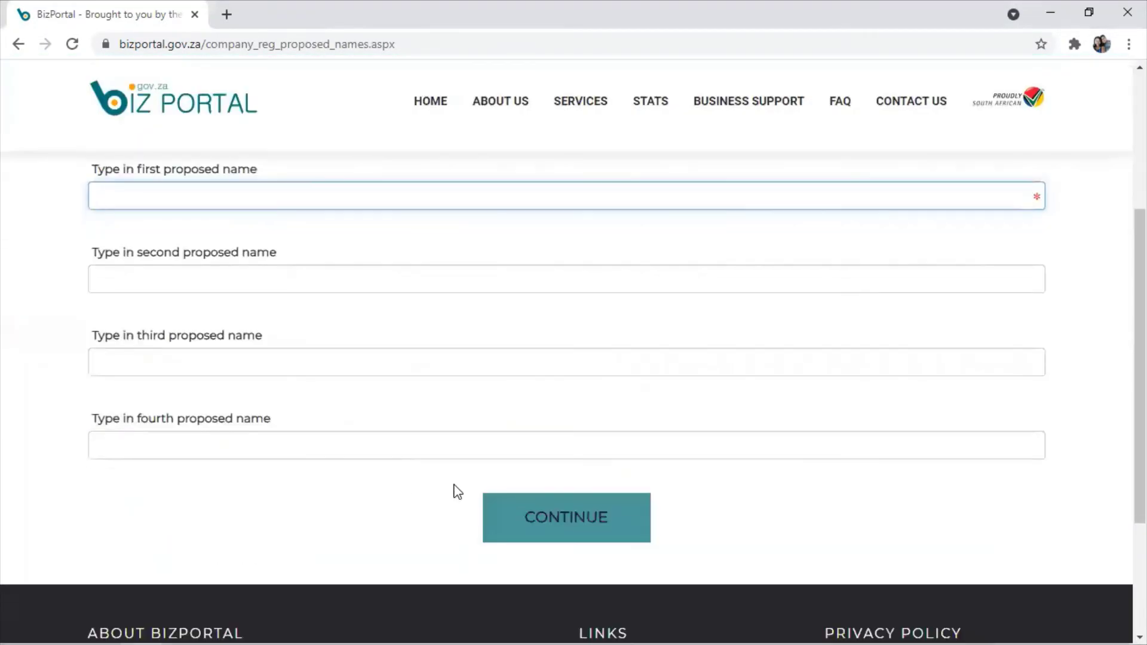
scroll(199, 416, "up", 3)
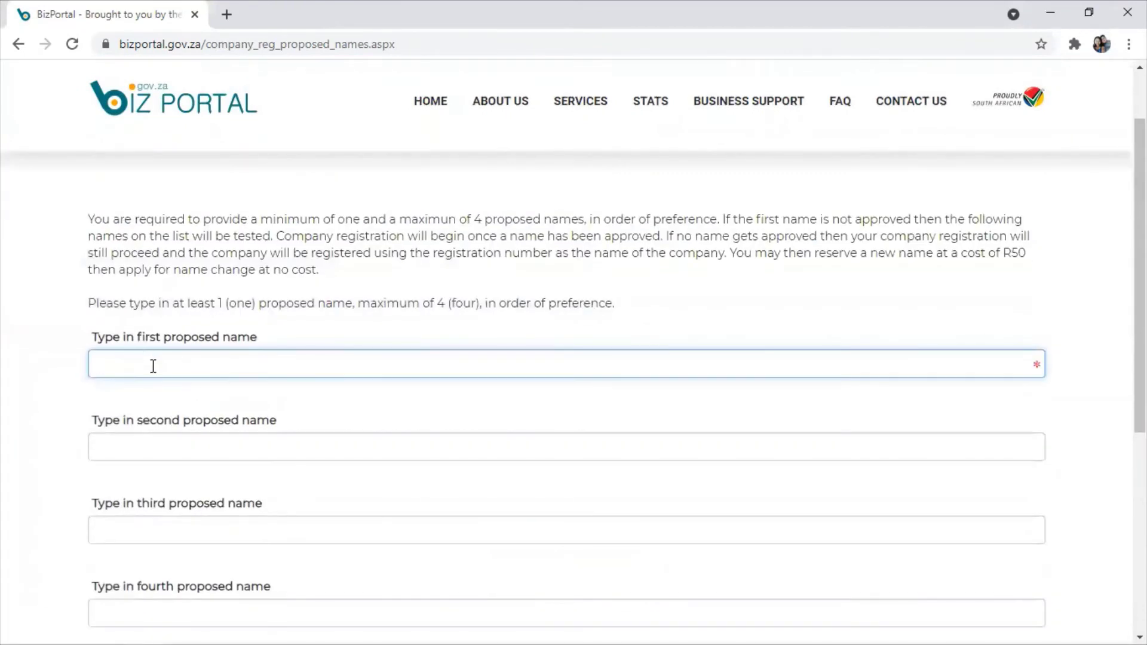
- Enter "The JVW Life" as the first proposed company name and submit it for the availability check
type("he JVW")
scroll(402, 299, "down", 4)
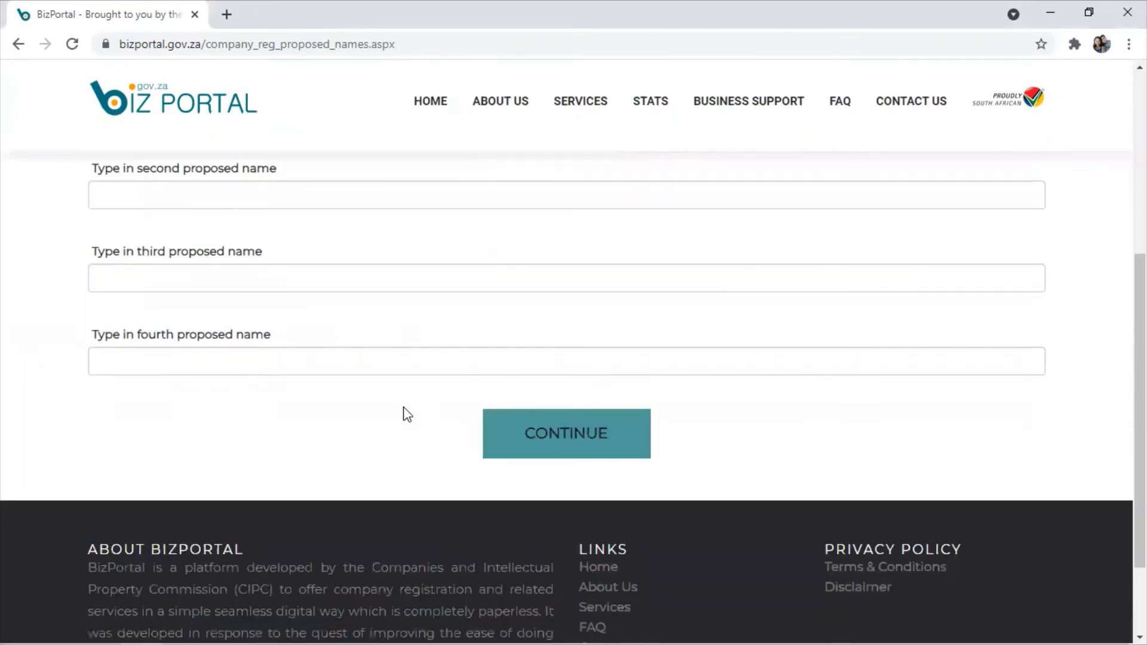
left_click(575, 436)
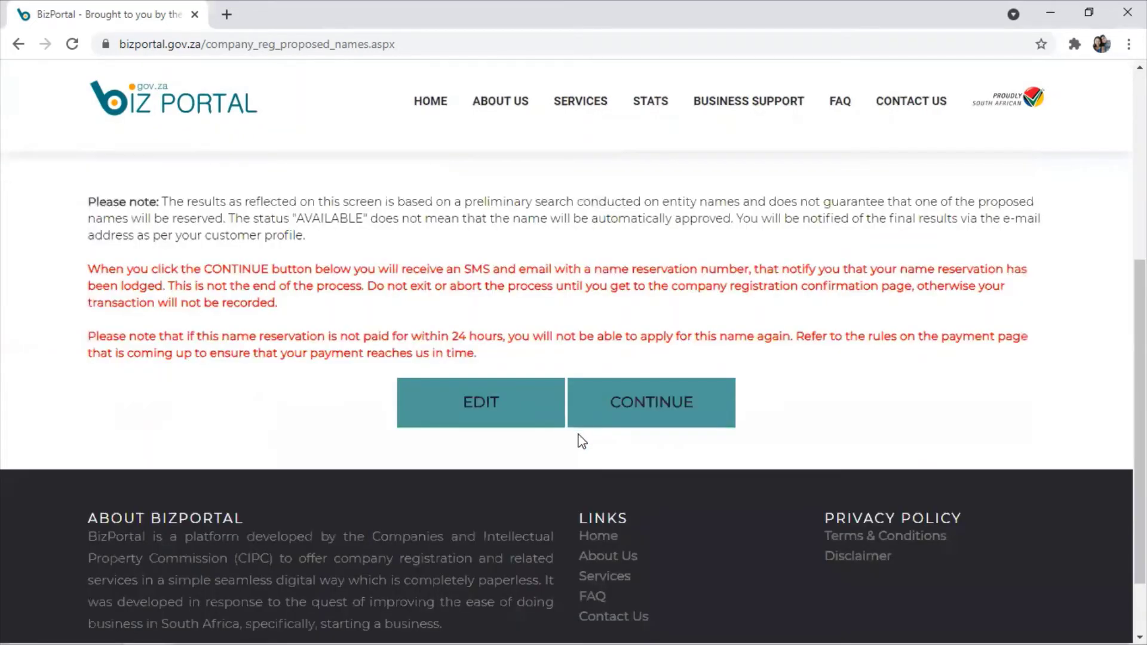
- Review the proposed name's availability result and the reservation and payment notes, and continue with the name reservation
scroll(578, 440, "up", 5)
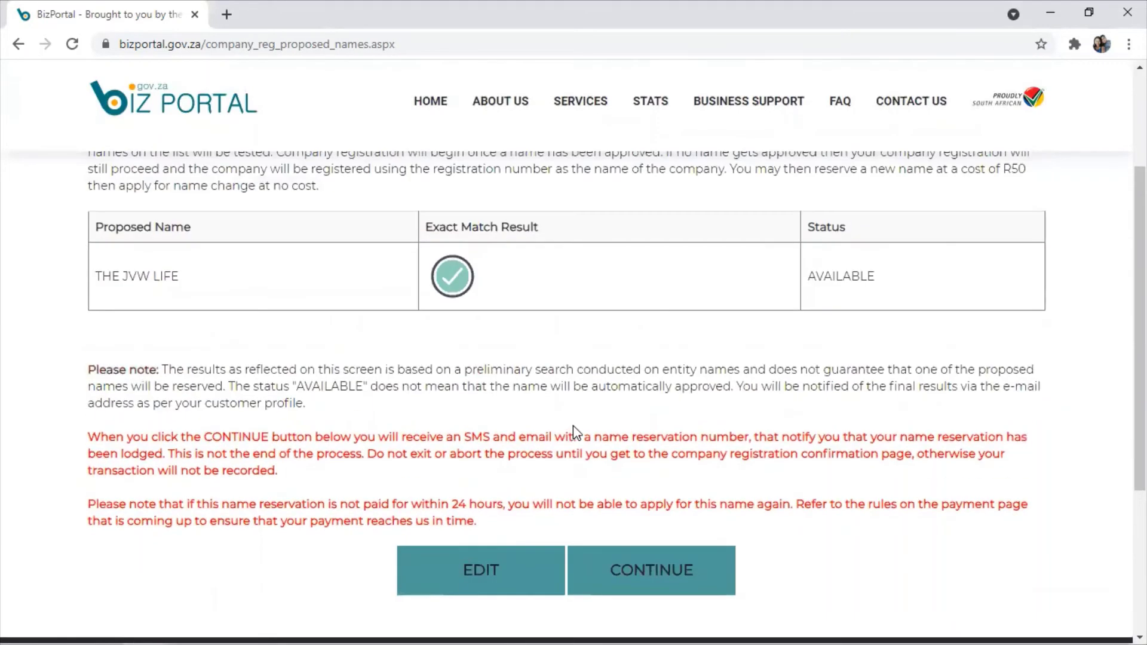
scroll(567, 425, "up", 2)
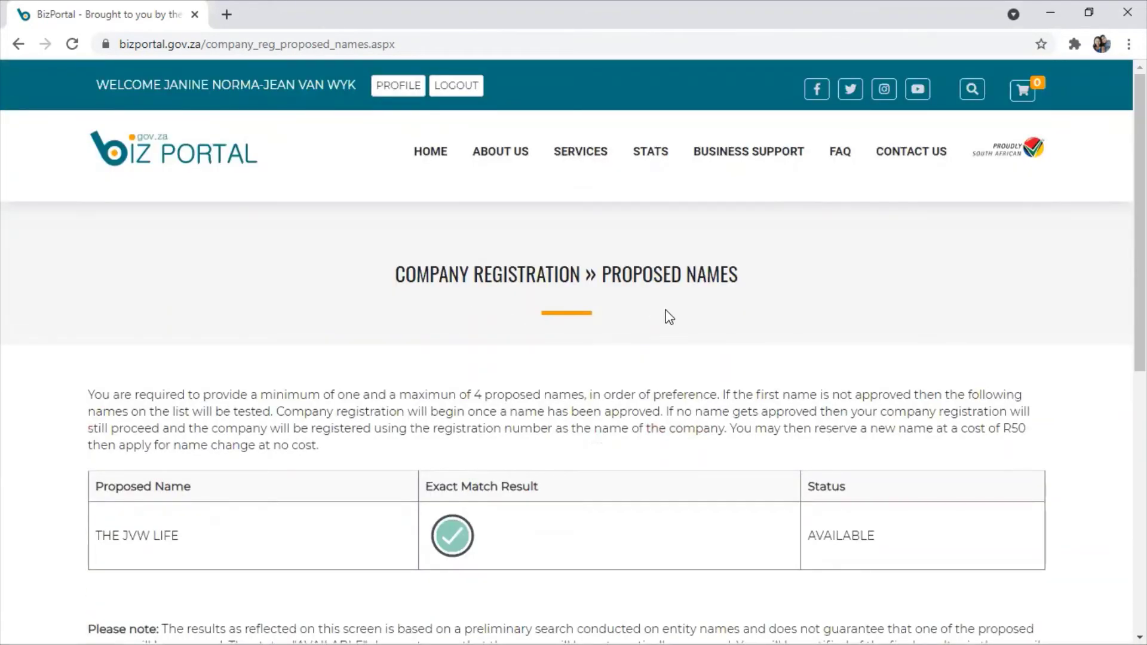
scroll(409, 469, "down", 3)
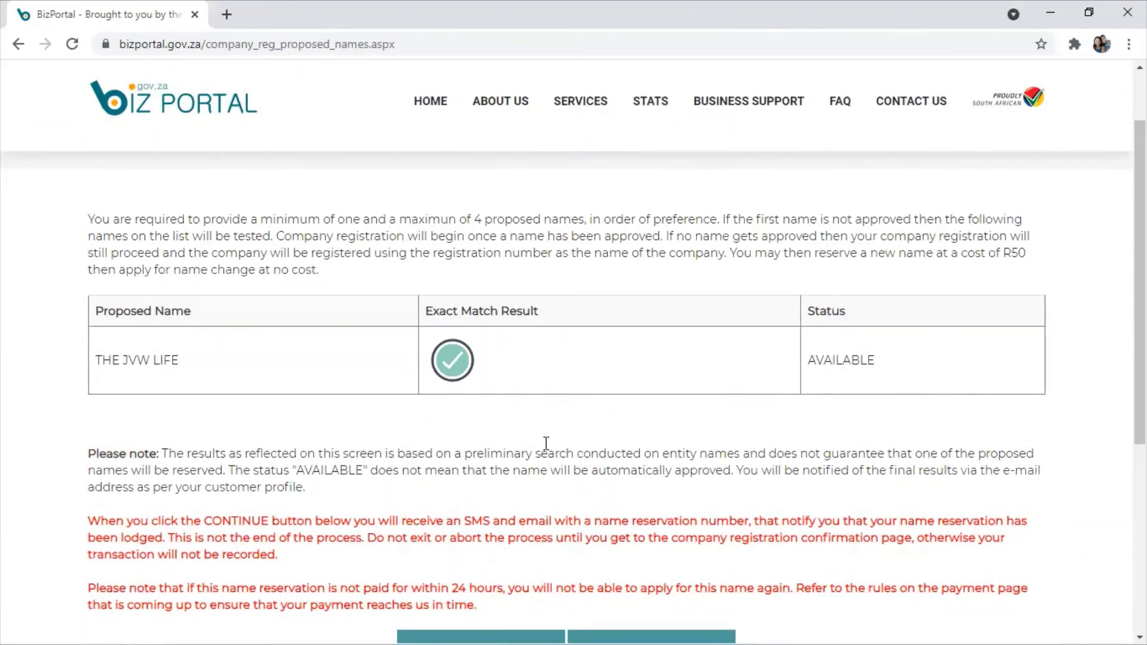
scroll(545, 441, "down", 3)
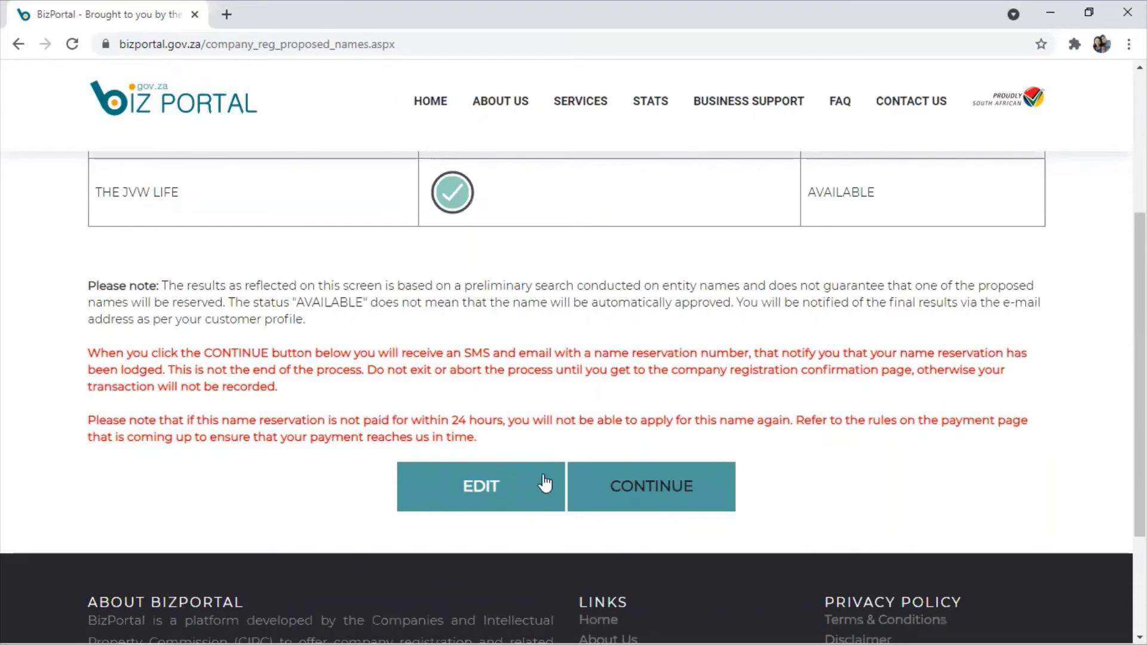
left_click(669, 497)
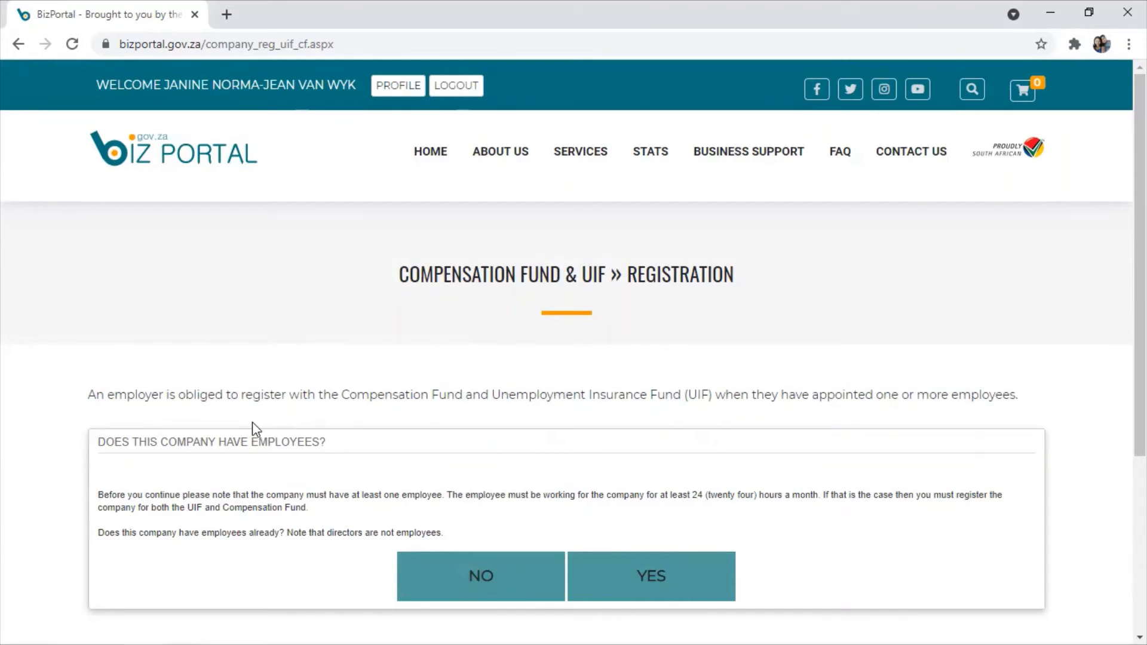
- State that the company has no employees and decline the B-BBEE certificate application
scroll(537, 436, "down", 3)
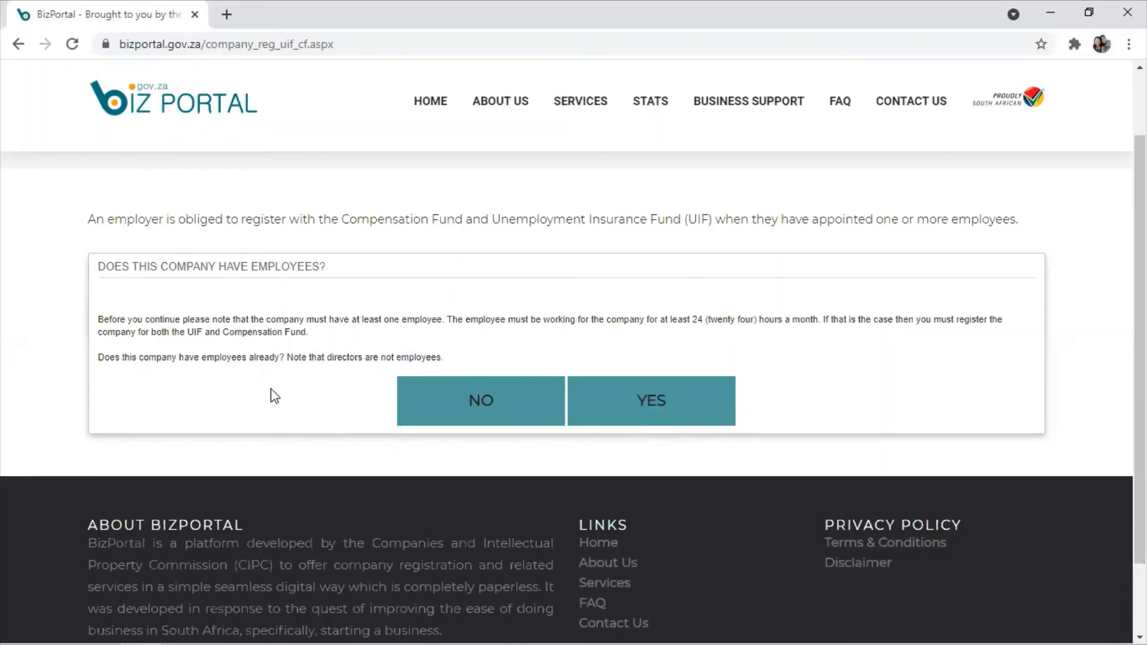
left_click(473, 422)
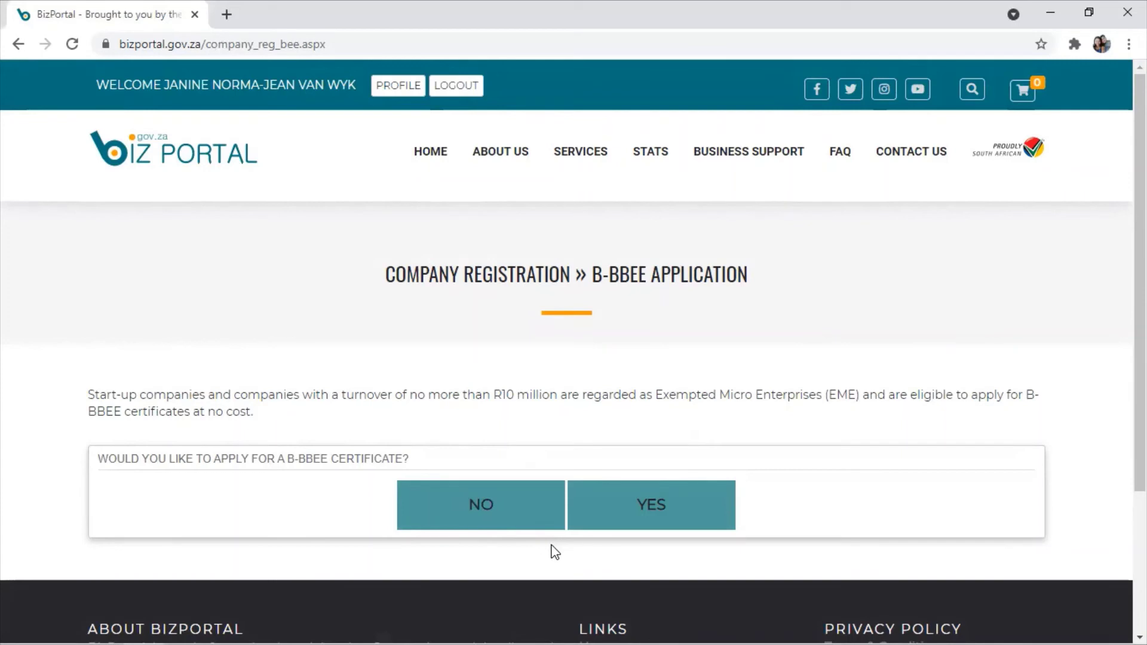
left_click(480, 519)
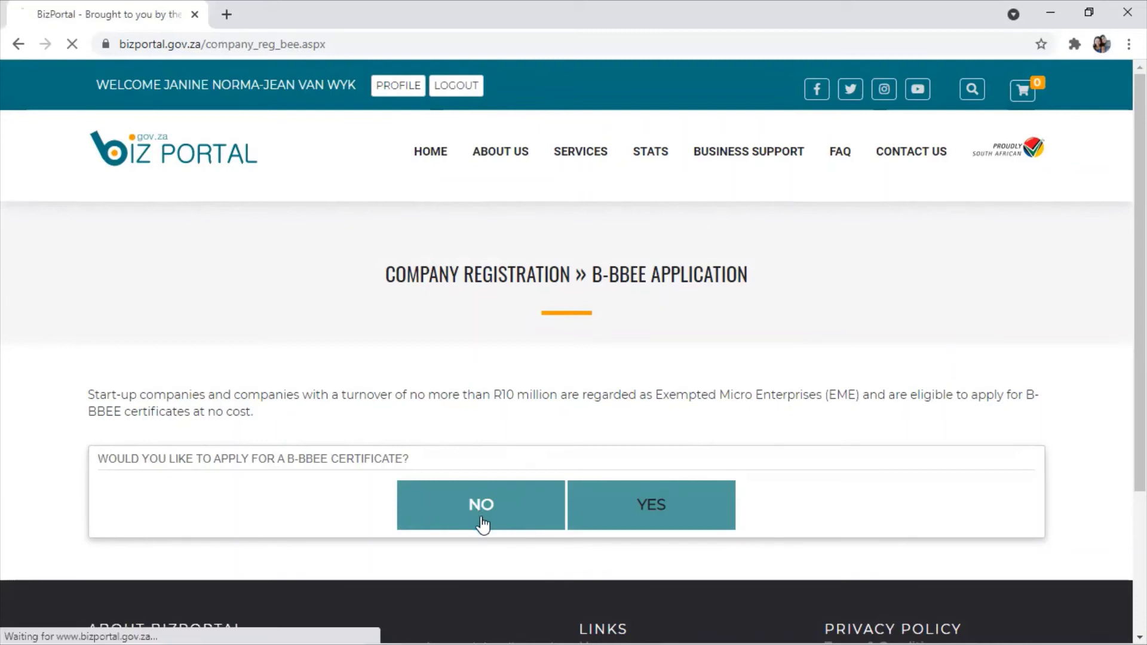